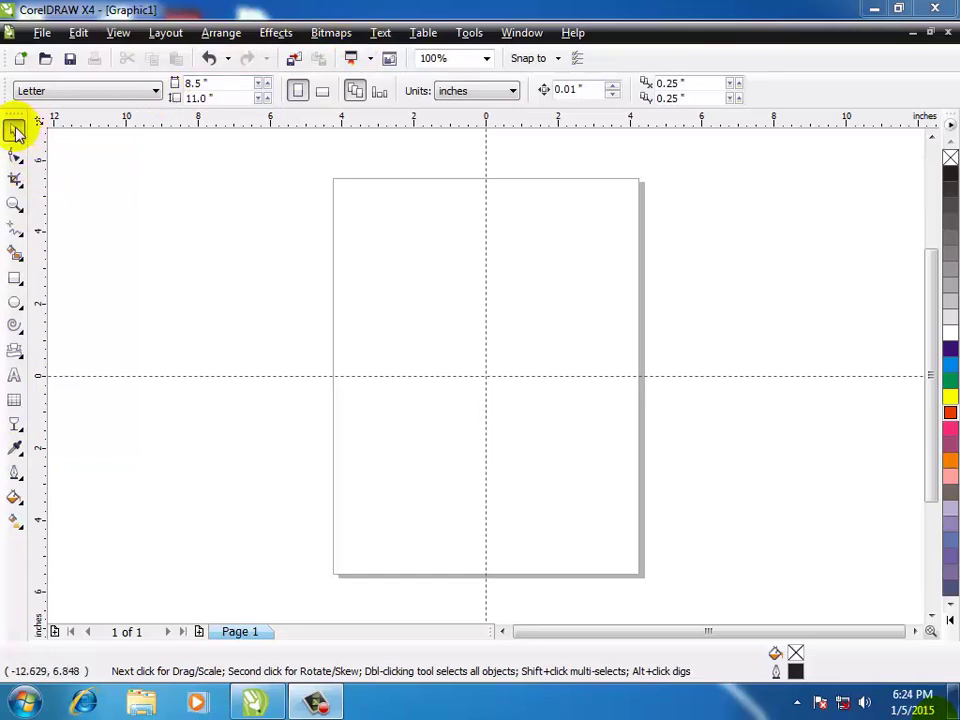
Draw four separate wavy Freehand curves, two beside the page and two on its upper part
click(14, 230)
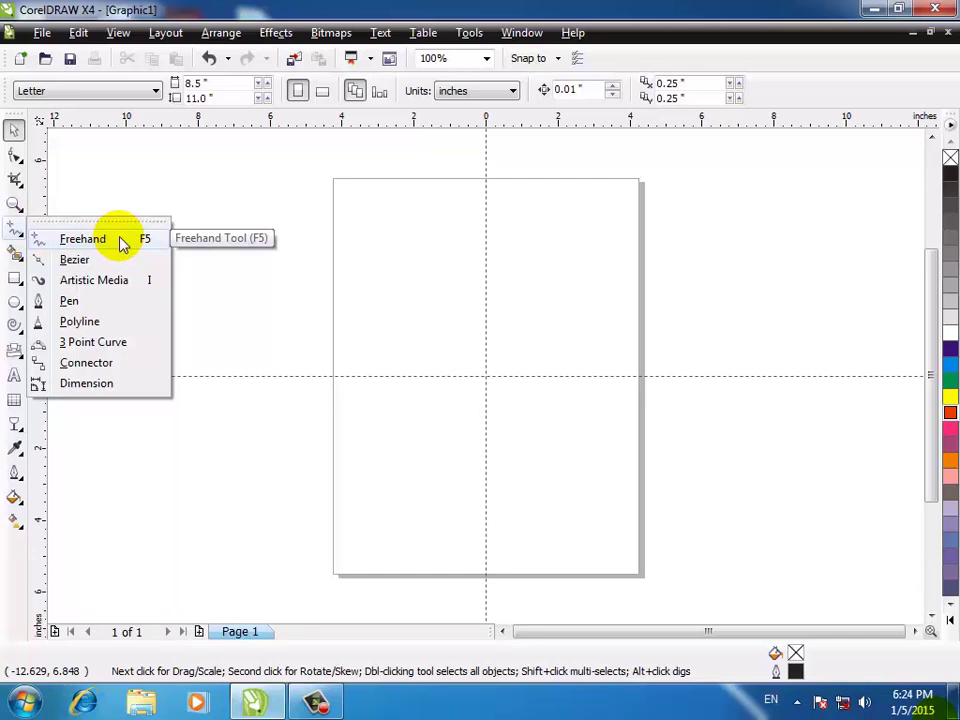
click(86, 240)
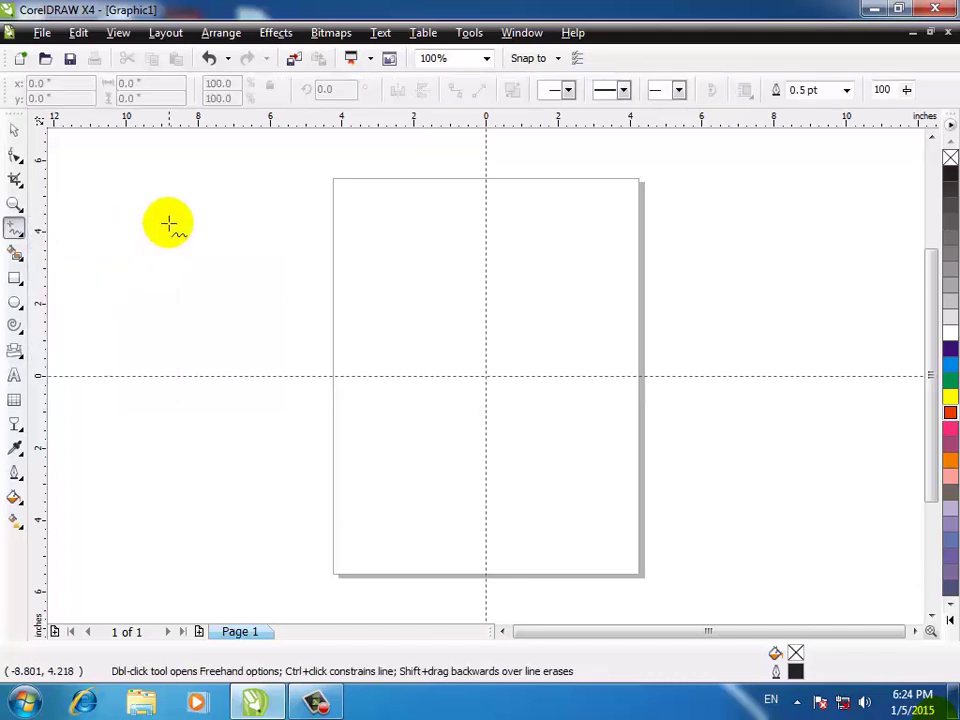
mouse_move(169, 222)
mouse_down()
mouse_move(199, 251)
mouse_move(187, 281)
mouse_move(131, 272)
mouse_move(126, 328)
mouse_up()
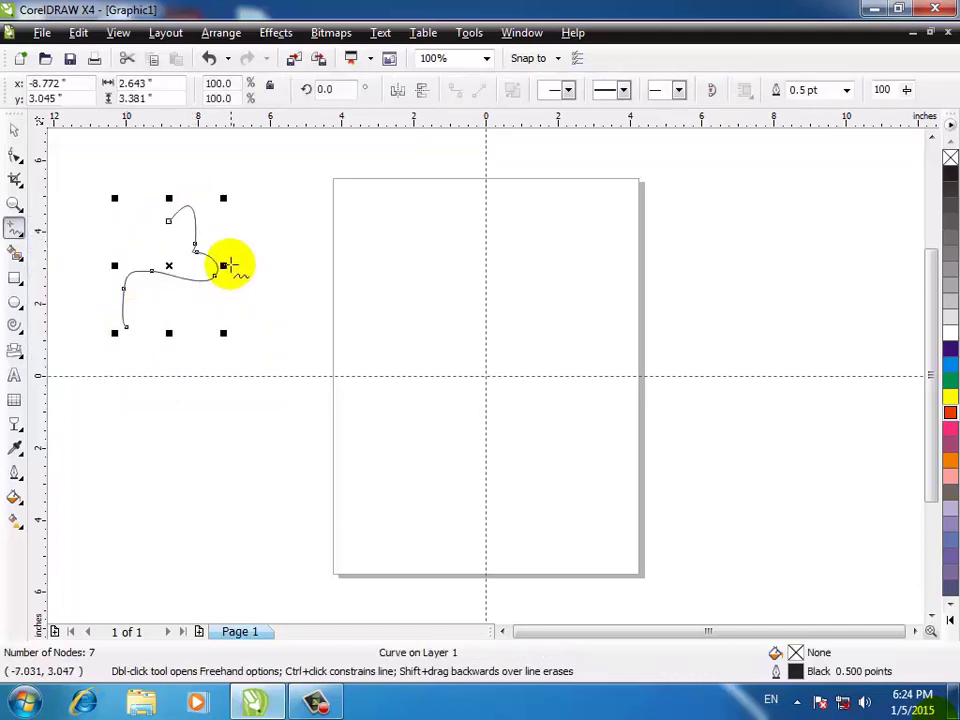
mouse_move(229, 262)
mouse_down()
mouse_move(285, 293)
mouse_move(325, 297)
mouse_up()
mouse_move(414, 223)
mouse_down()
mouse_move(400, 235)
mouse_move(363, 419)
mouse_move(347, 395)
mouse_up()
mouse_move(413, 259)
mouse_down()
mouse_move(518, 297)
mouse_move(614, 402)
mouse_up()
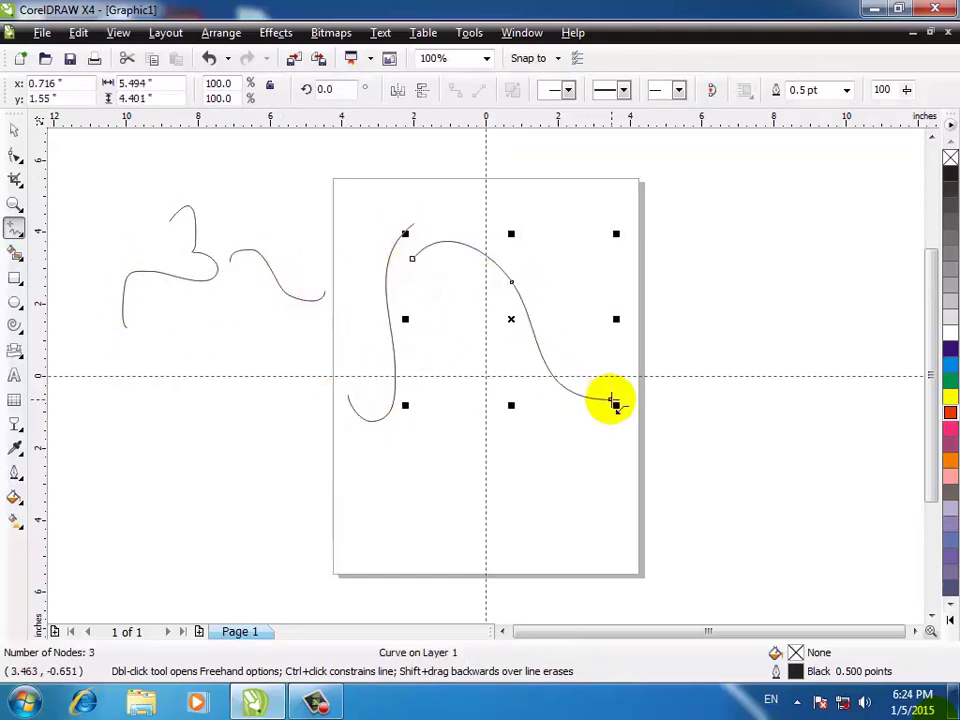
Select all four freehand curves together and delete them
click(17, 135)
drag(76, 151, 640, 478)
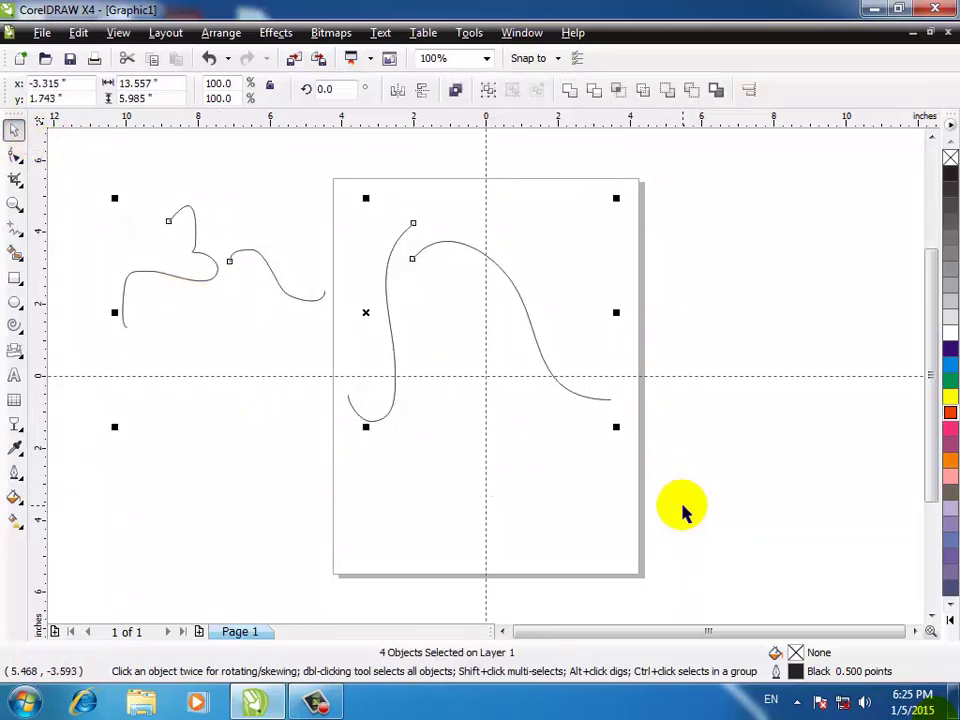
key(Delete)
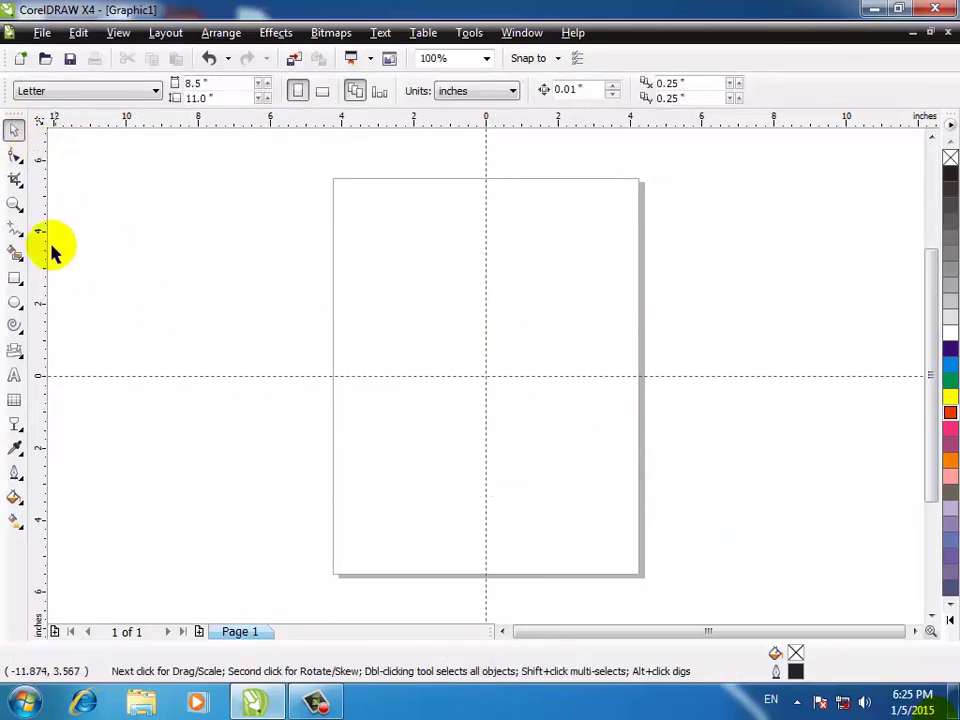
Draw an open Bezier path of straight segments from beside the page across to the page's lower half
click(15, 232)
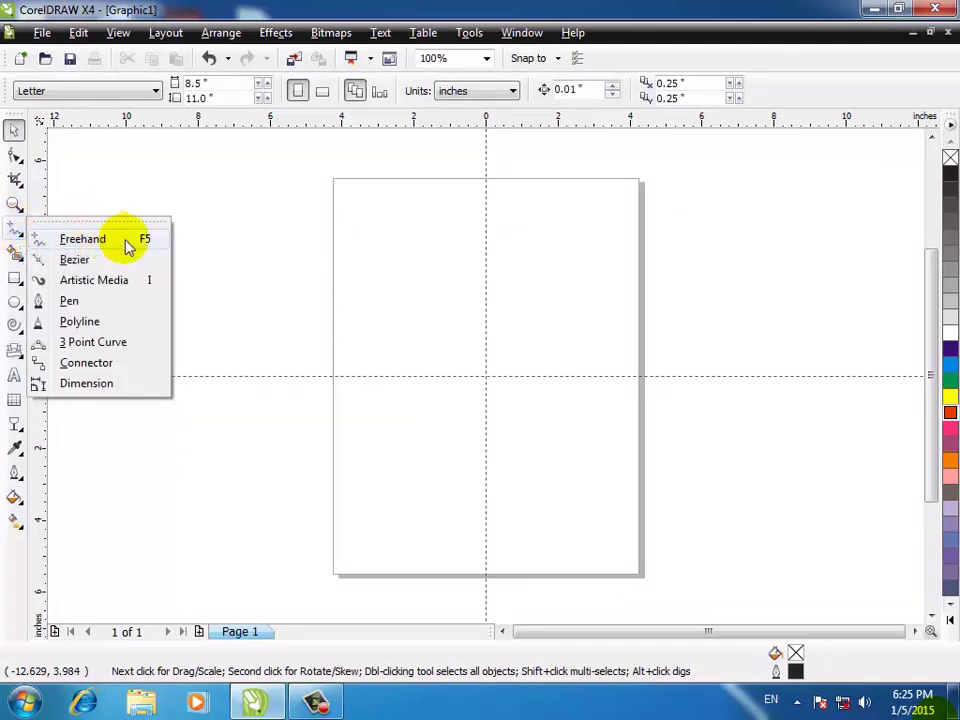
click(72, 262)
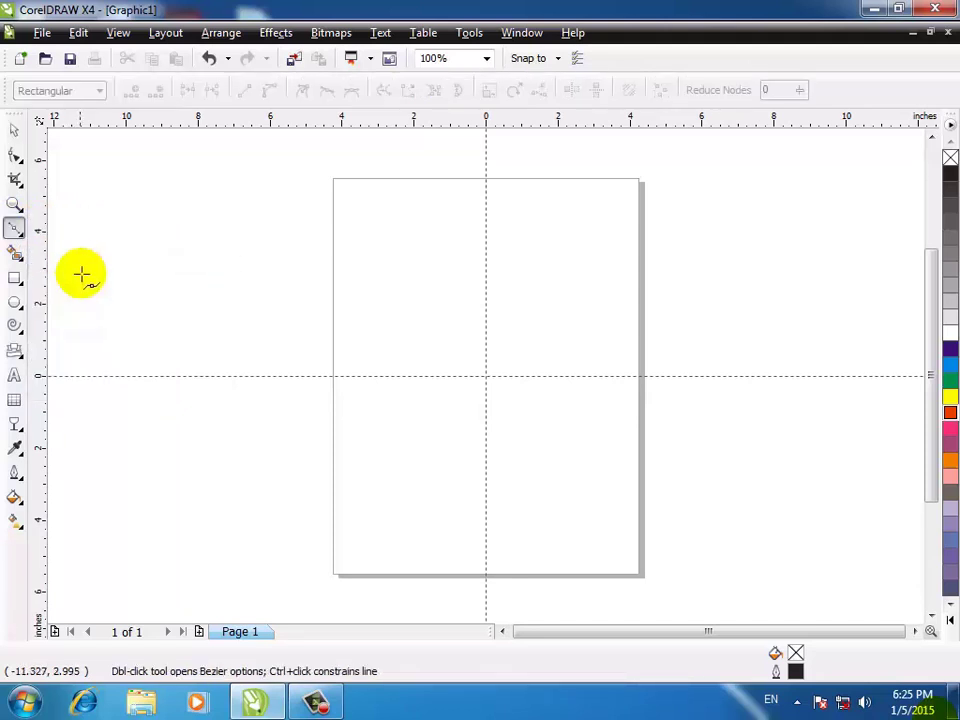
click(140, 251)
click(228, 218)
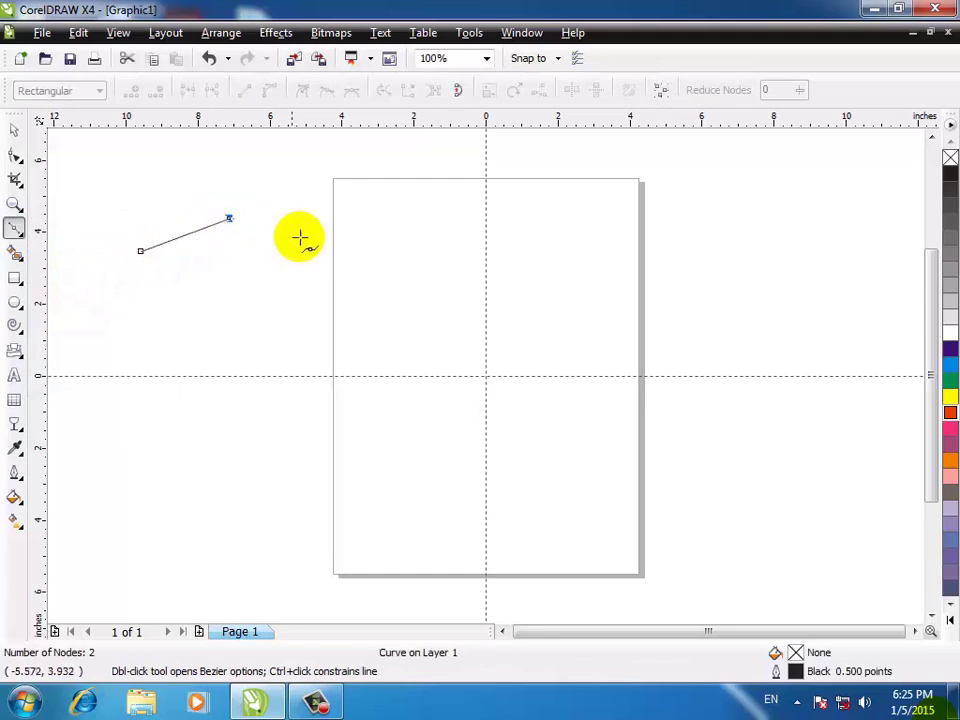
click(366, 248)
click(422, 275)
click(574, 414)
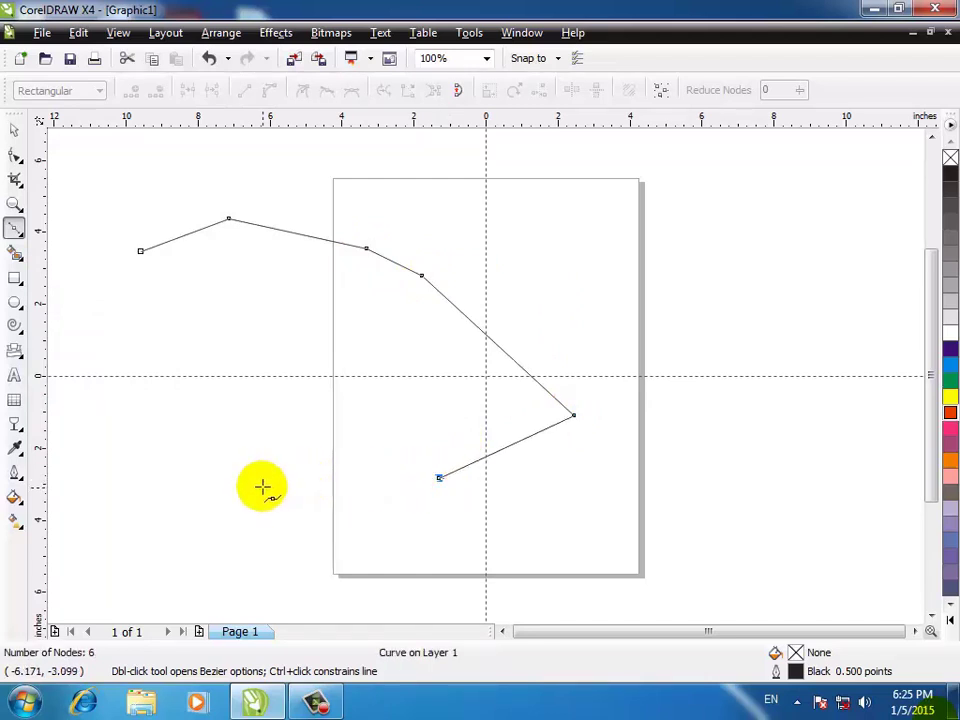
Extend the Bezier path with curved segments back near its starting node, and delete the whole path
drag(258, 480, 252, 436)
drag(249, 369, 220, 369)
drag(120, 403, 93, 396)
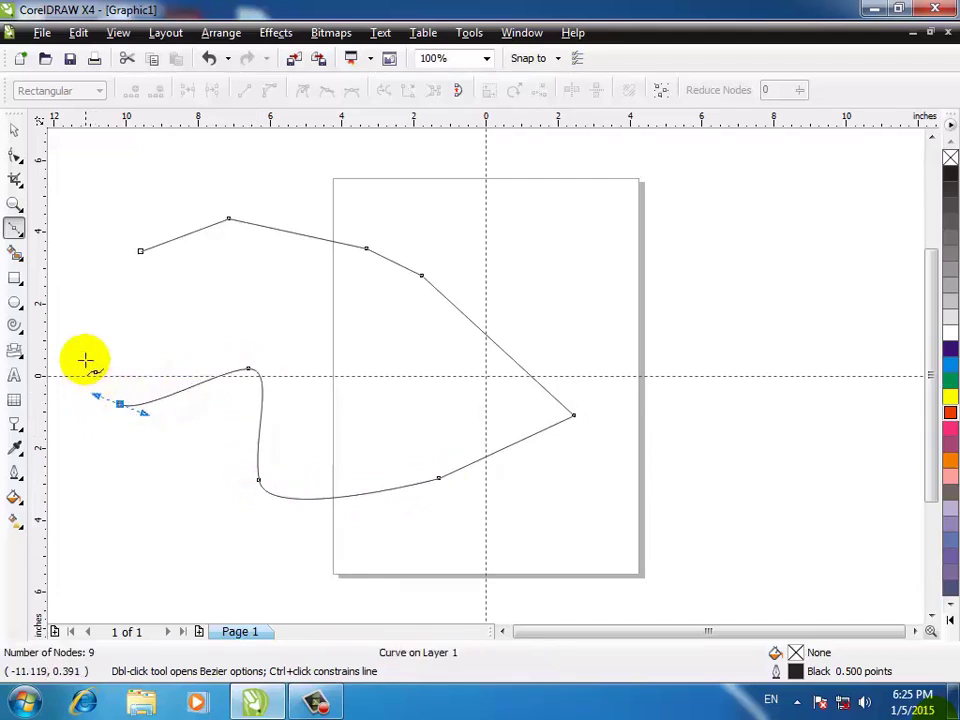
click(94, 254)
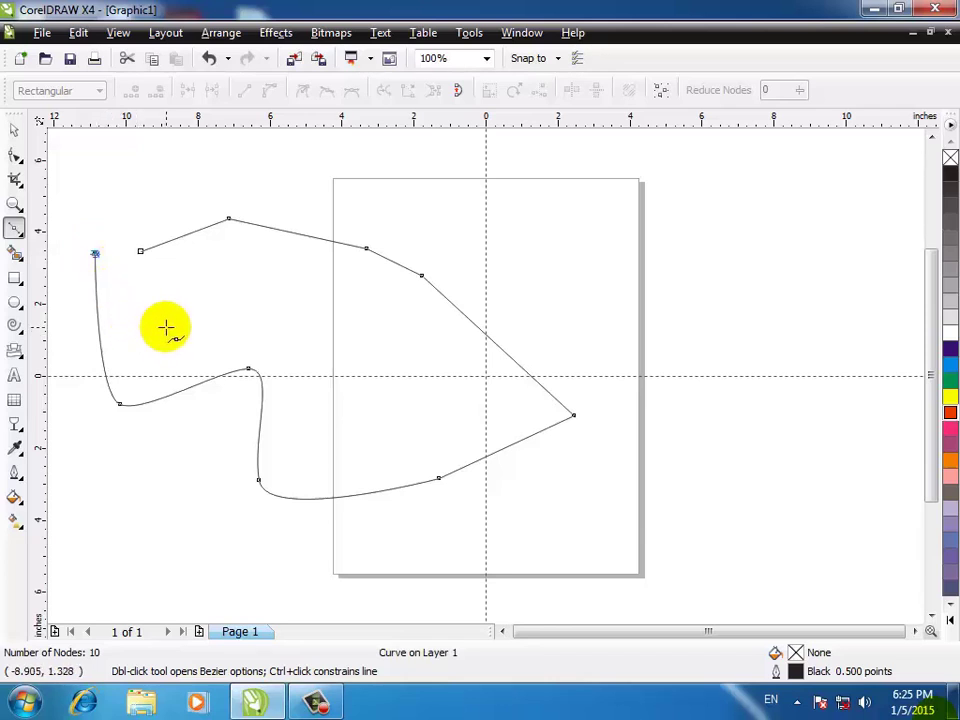
click(15, 133)
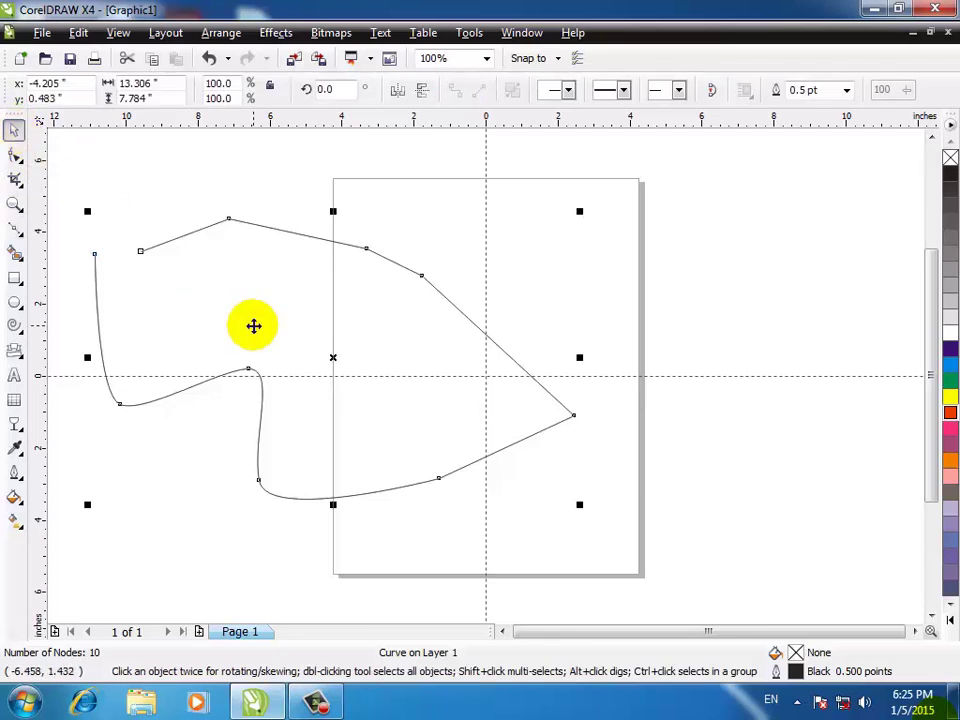
key(Delete)
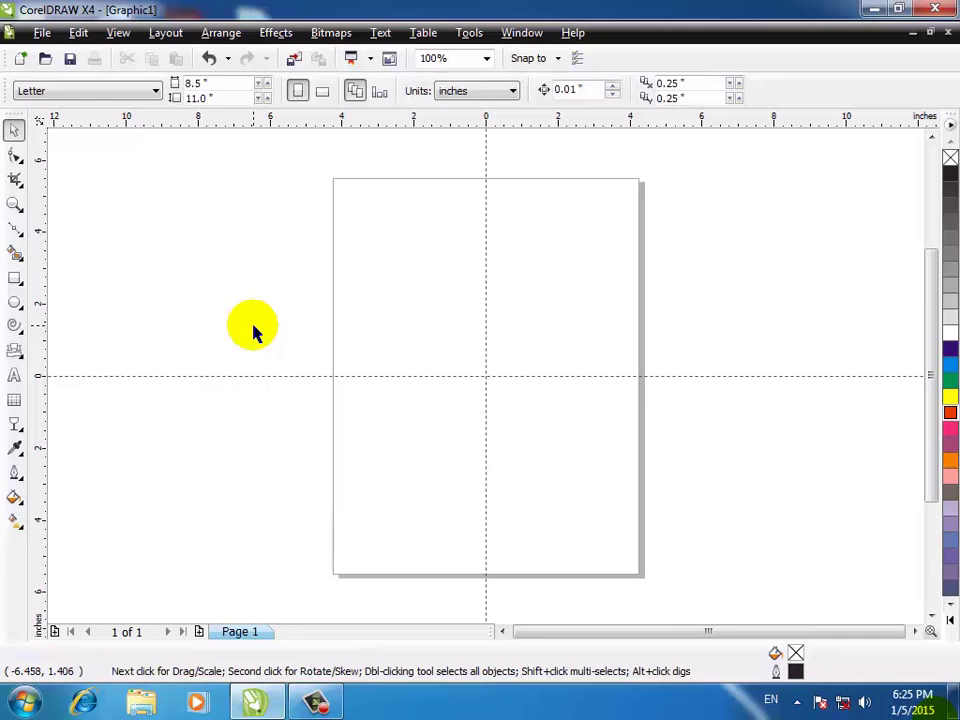
Start a Pen path of straight segments beside the page, running onto its upper part
click(15, 230)
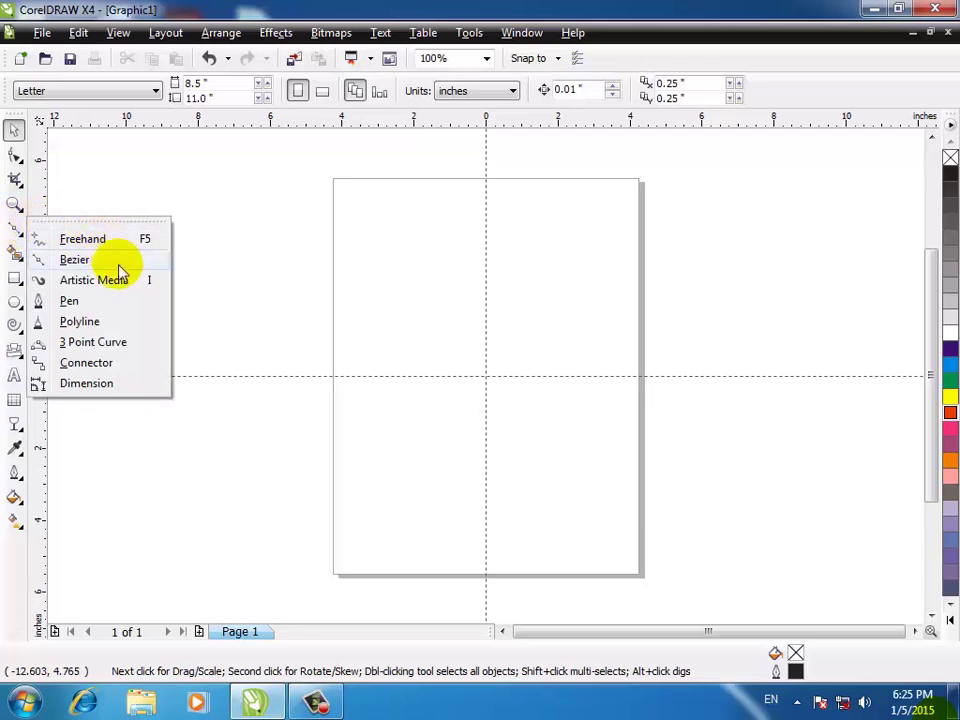
click(72, 301)
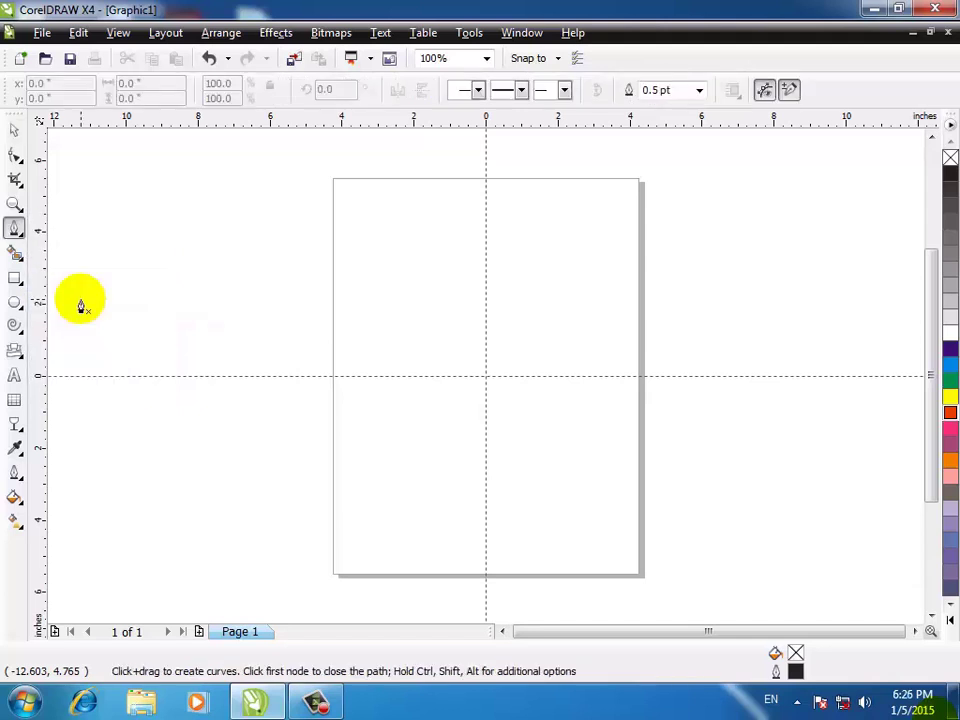
click(170, 261)
click(174, 212)
click(222, 205)
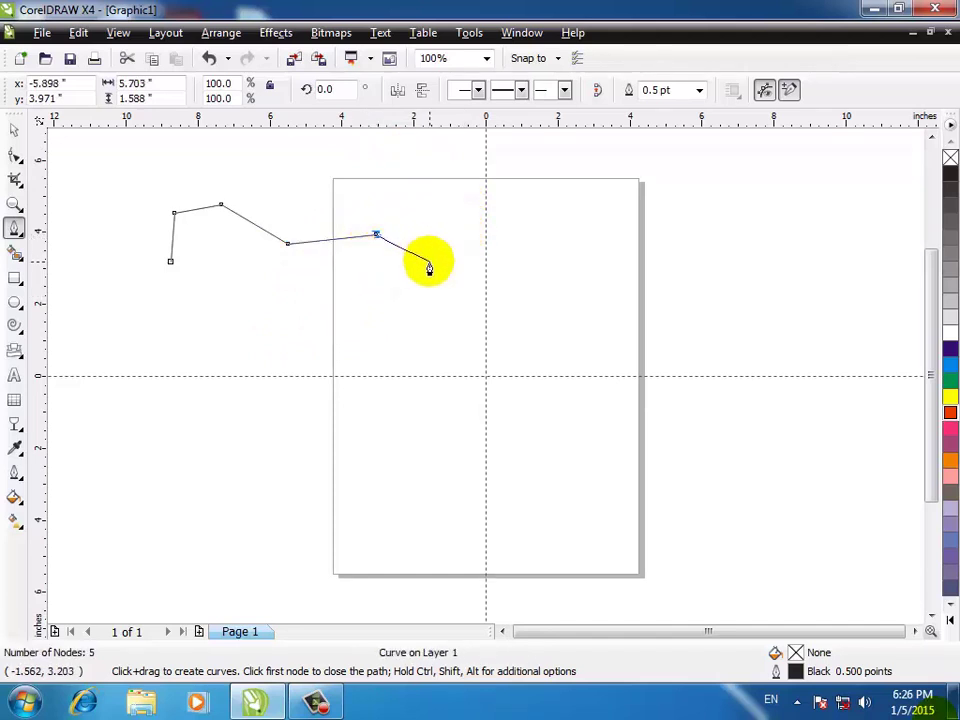
Close the Pen path with mostly curved segments into a shape about 9.5 by 7.9 inches, and delete it
mouse_move(429, 262)
mouse_down()
mouse_move(439, 296)
mouse_move(437, 285)
mouse_up()
drag(414, 331, 468, 390)
drag(465, 463, 457, 483)
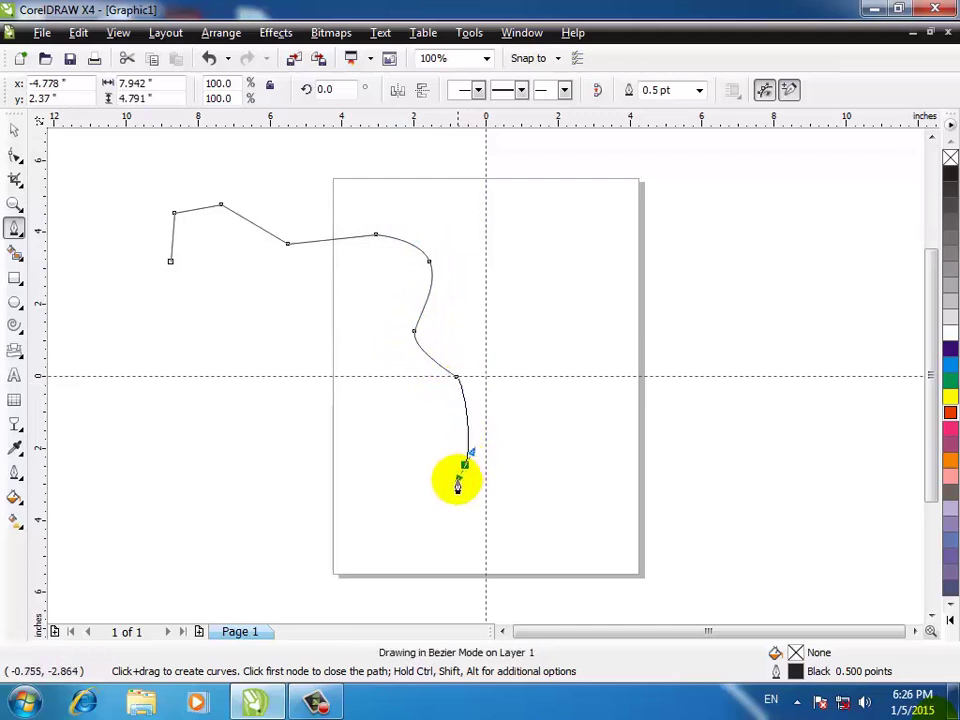
drag(372, 490, 355, 495)
drag(275, 486, 251, 424)
drag(166, 414, 150, 412)
drag(126, 371, 169, 317)
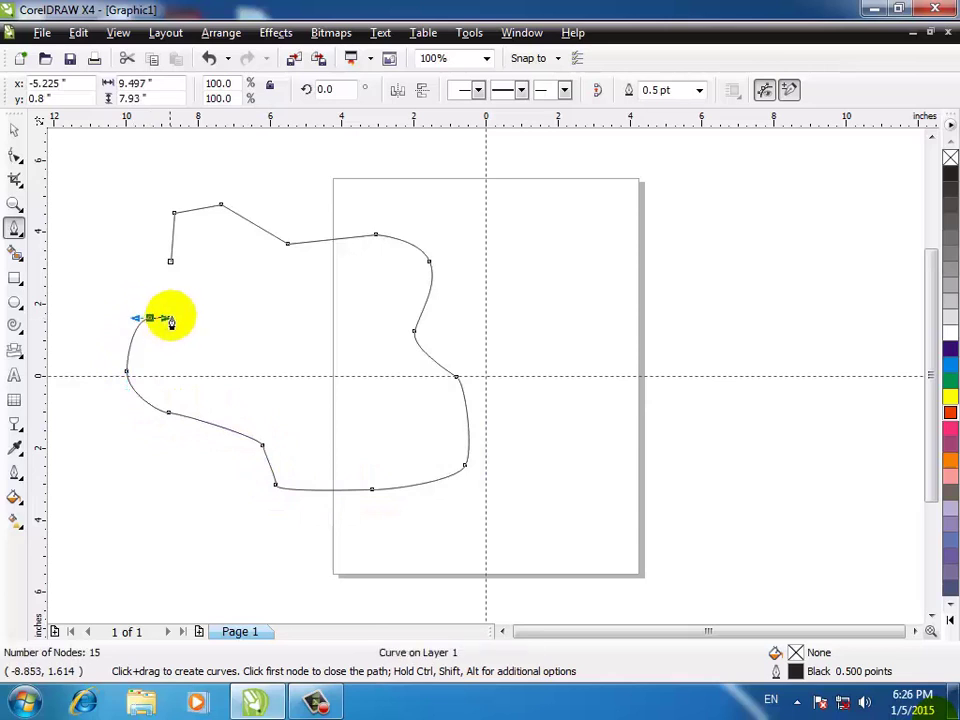
click(170, 263)
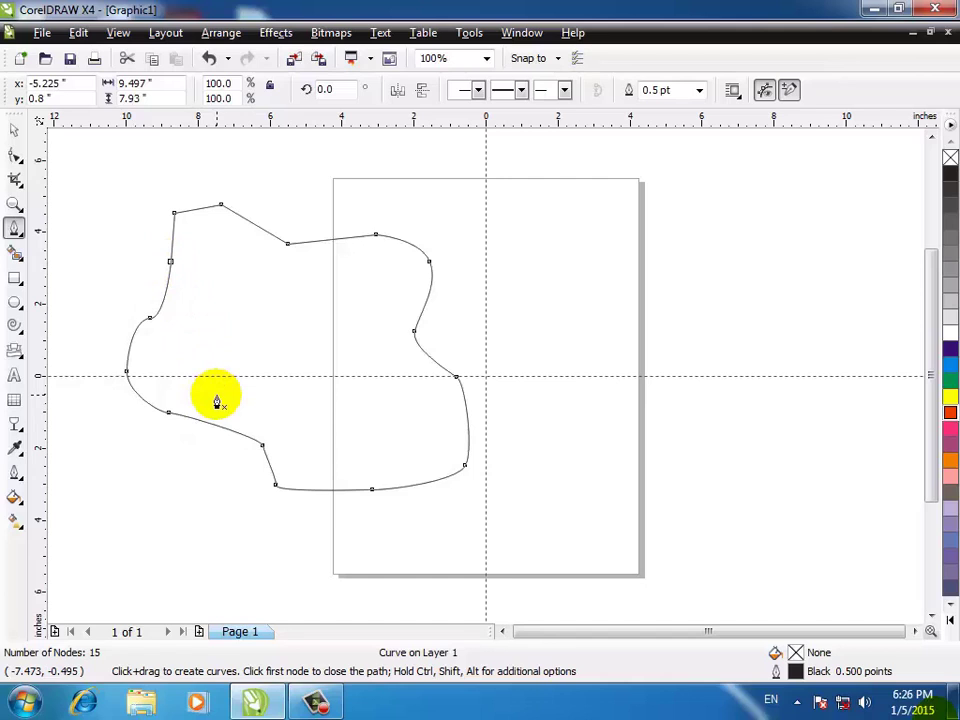
key(Delete)
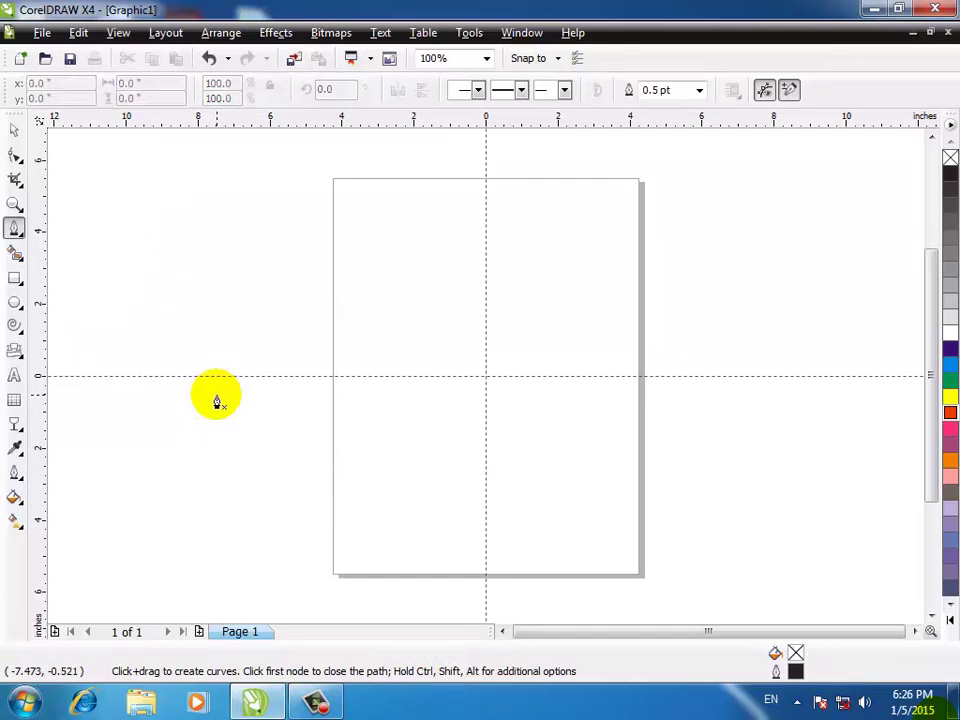
Draw the upper edge of a second Pen path with curved and straight segments, from beside the page to beyond its opposite edge
mouse_move(231, 289)
mouse_down()
mouse_move(209, 245)
mouse_move(225, 208)
mouse_move(276, 191)
mouse_move(378, 214)
mouse_up()
click(209, 255)
click(373, 246)
click(375, 283)
drag(396, 290, 423, 297)
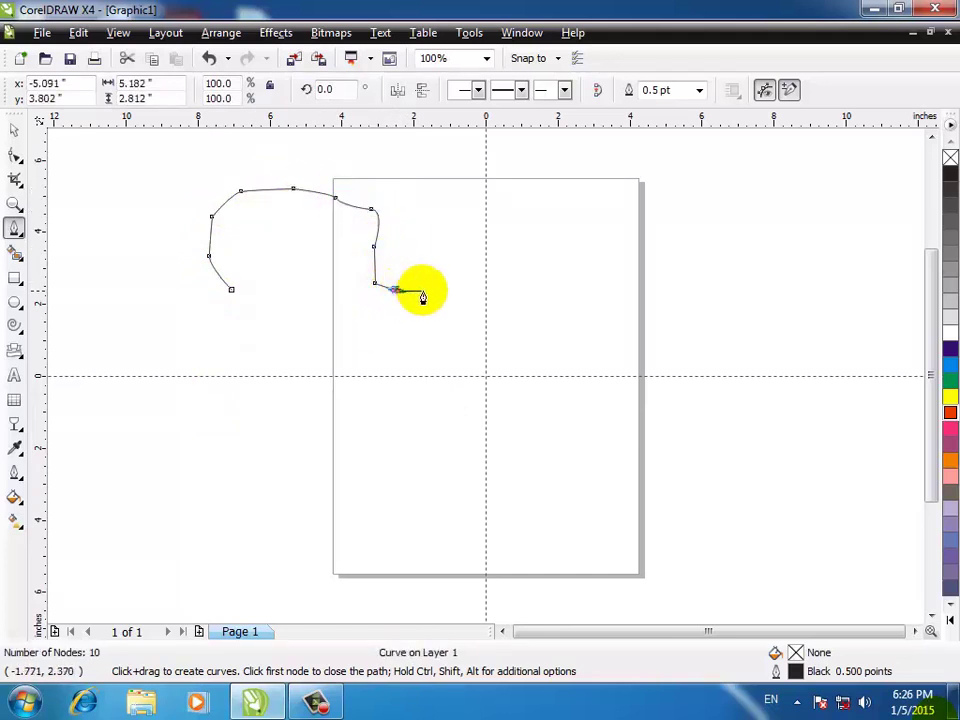
click(422, 290)
click(475, 290)
click(502, 280)
click(558, 249)
click(665, 213)
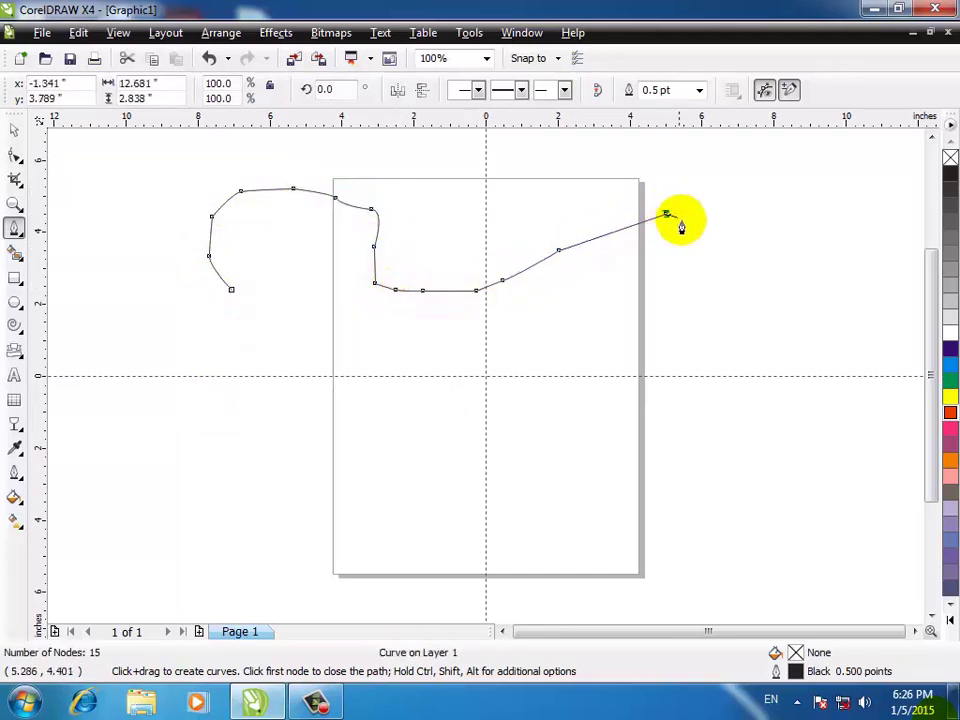
Close the second Pen path around its lower side into a shape about 15.2 by 6.6 inches, and delete it
drag(717, 247, 750, 381)
click(713, 403)
drag(570, 415, 500, 360)
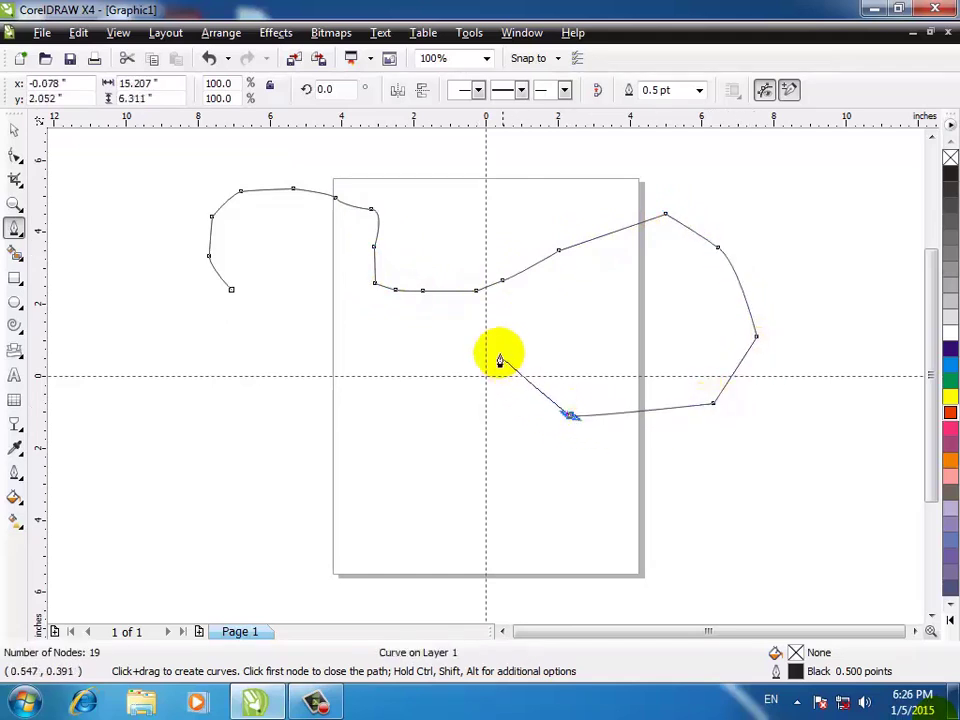
click(499, 351)
click(437, 402)
click(353, 424)
click(283, 360)
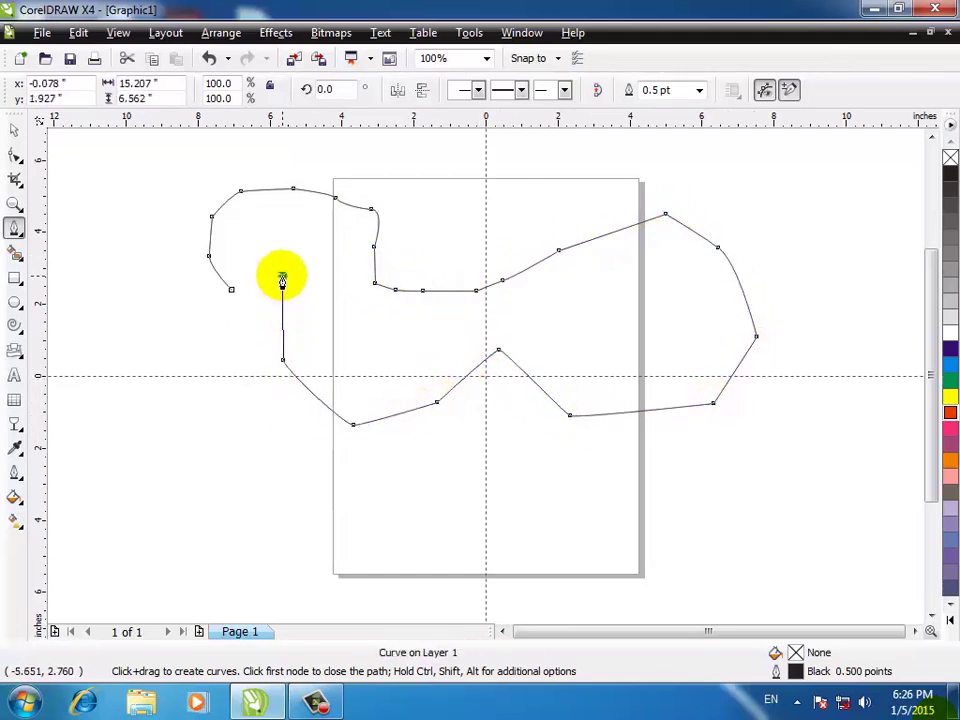
click(282, 277)
drag(217, 345, 232, 296)
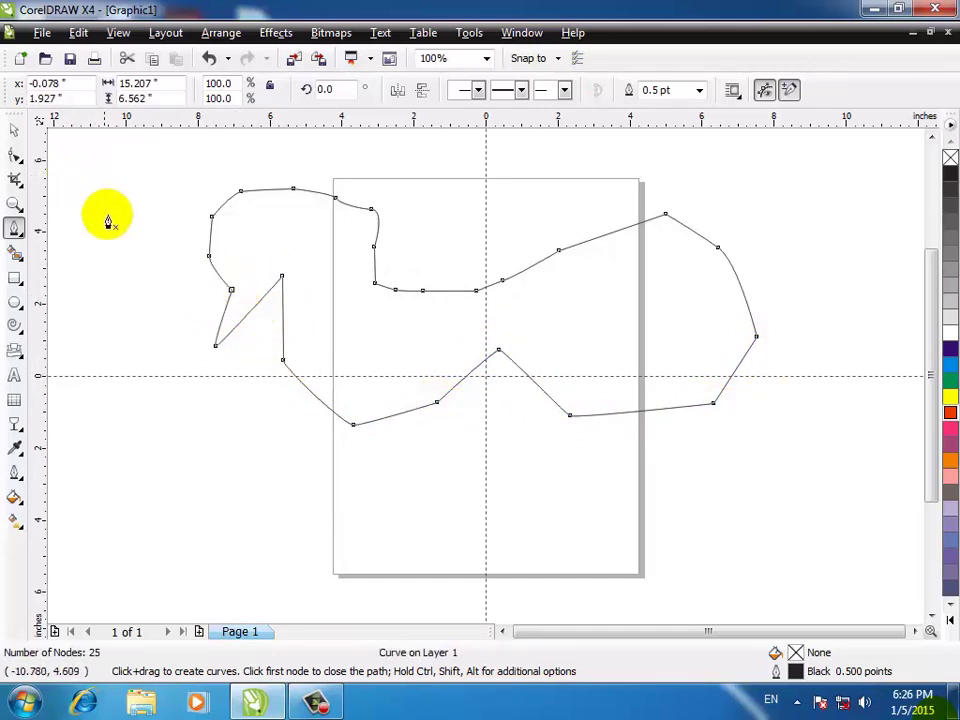
click(15, 134)
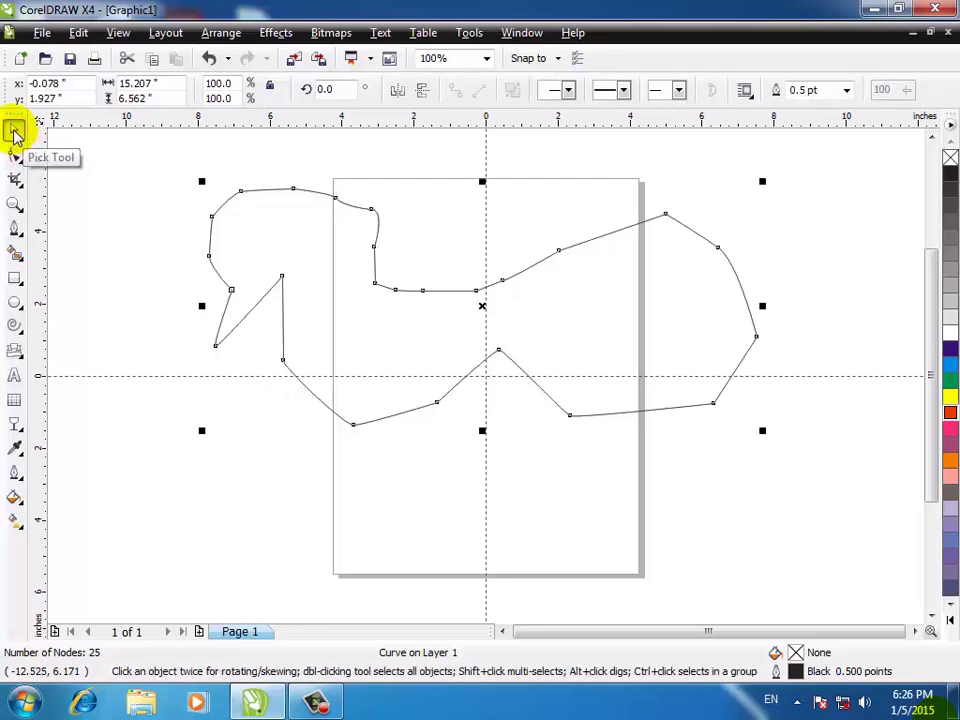
key(Delete)
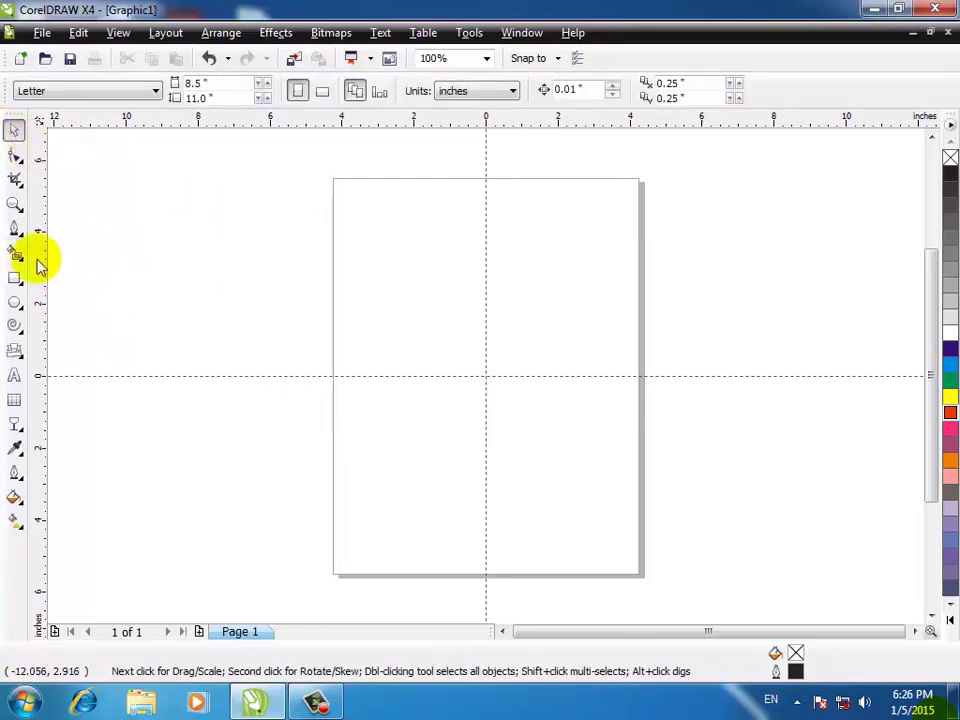
Draw a closed Polyline shape about 11.1 by 7.2 inches mixing freehand curves and straight lines, and delete it
click(15, 230)
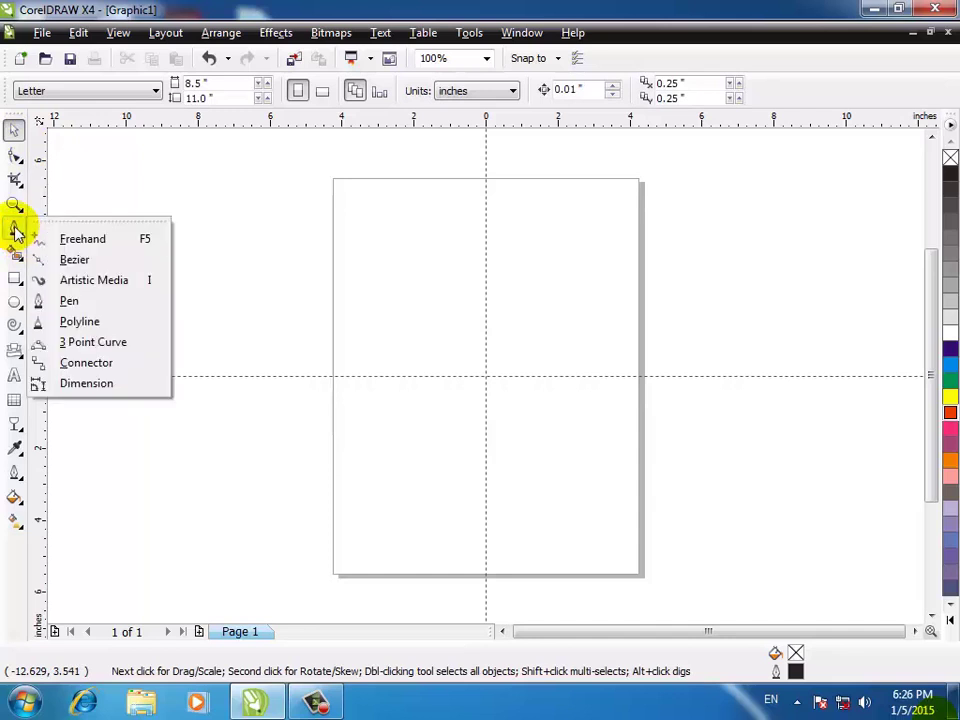
click(80, 322)
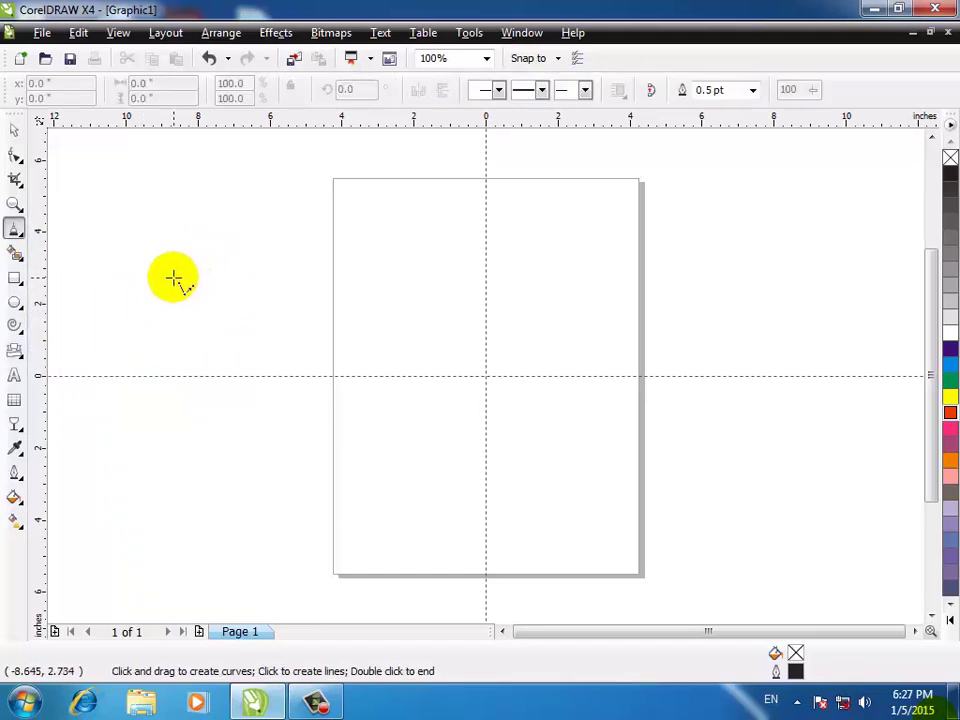
mouse_move(174, 278)
mouse_down()
mouse_move(246, 255)
mouse_move(287, 207)
mouse_move(325, 258)
mouse_move(339, 255)
mouse_move(364, 216)
mouse_move(381, 270)
mouse_move(397, 268)
mouse_move(431, 220)
mouse_move(442, 229)
mouse_move(470, 308)
mouse_move(500, 341)
mouse_move(499, 400)
mouse_move(411, 438)
mouse_move(278, 457)
mouse_up()
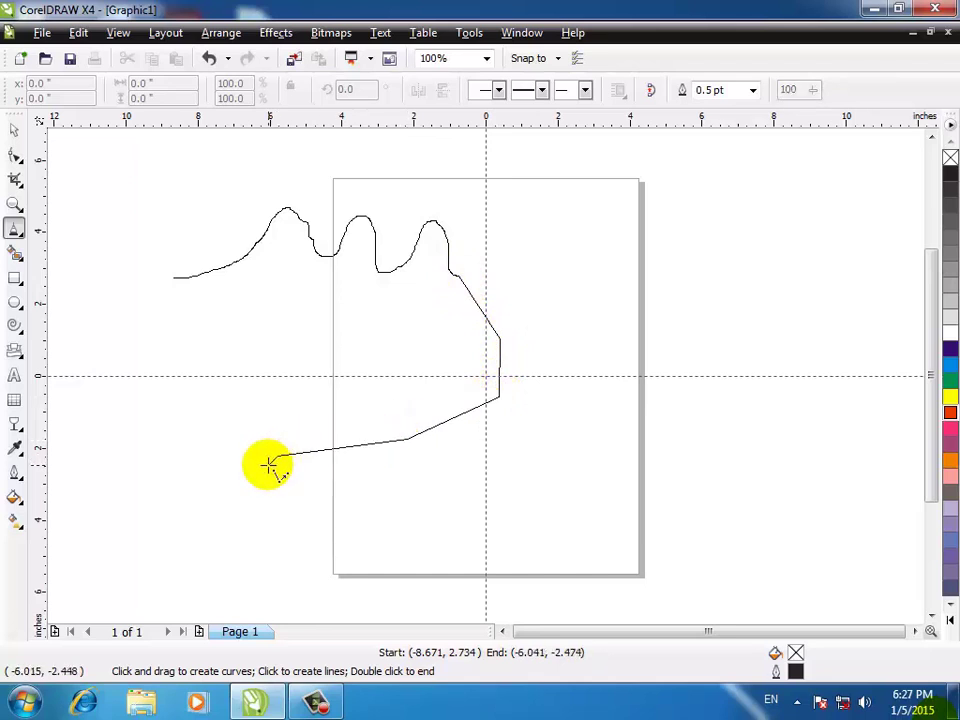
mouse_move(266, 465)
mouse_down()
mouse_move(198, 474)
mouse_move(201, 443)
mouse_move(166, 432)
mouse_move(134, 380)
mouse_move(141, 376)
mouse_move(110, 349)
mouse_move(101, 280)
mouse_move(111, 276)
mouse_move(135, 328)
mouse_move(181, 338)
mouse_move(173, 277)
mouse_up()
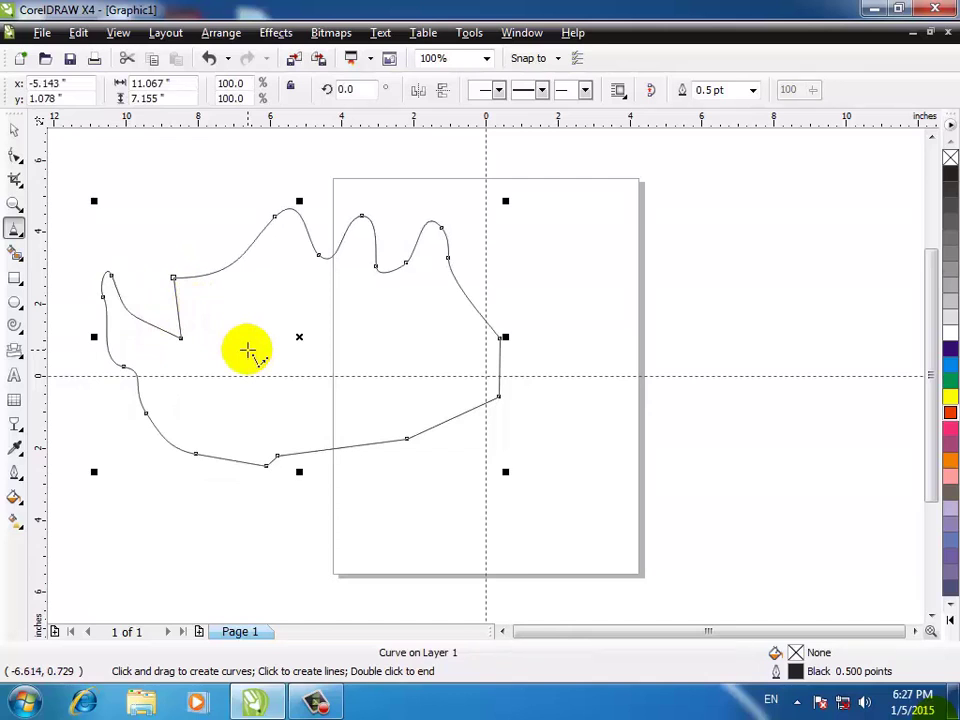
key(Delete)
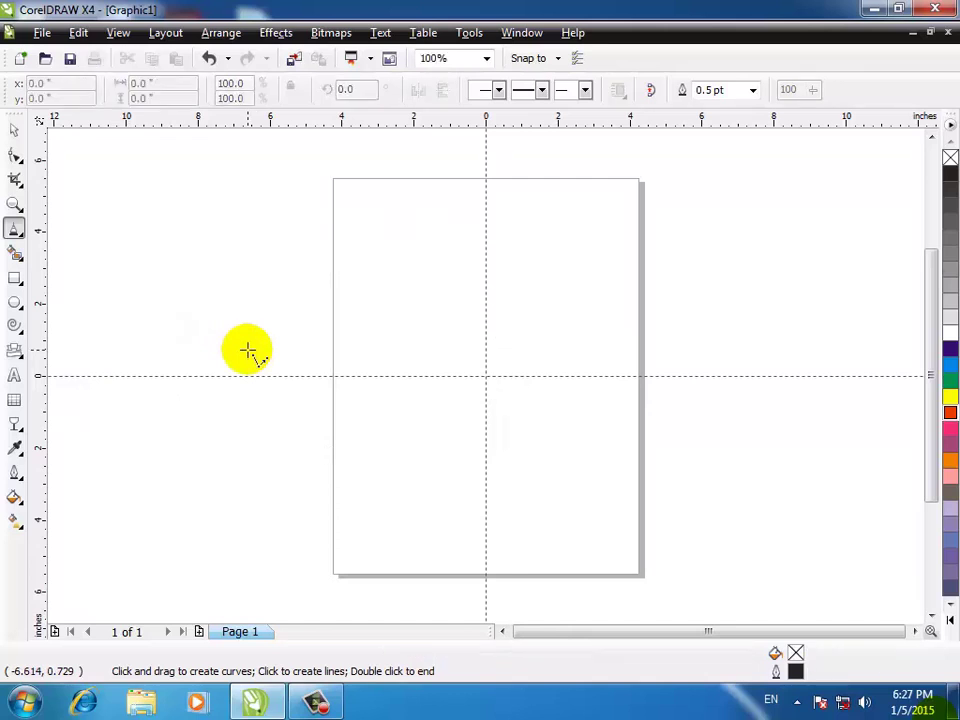
Draw an Artistic Media preset stroke about 6.4 inches long from beside the page onto its upper area, using a tapered preset
click(12, 232)
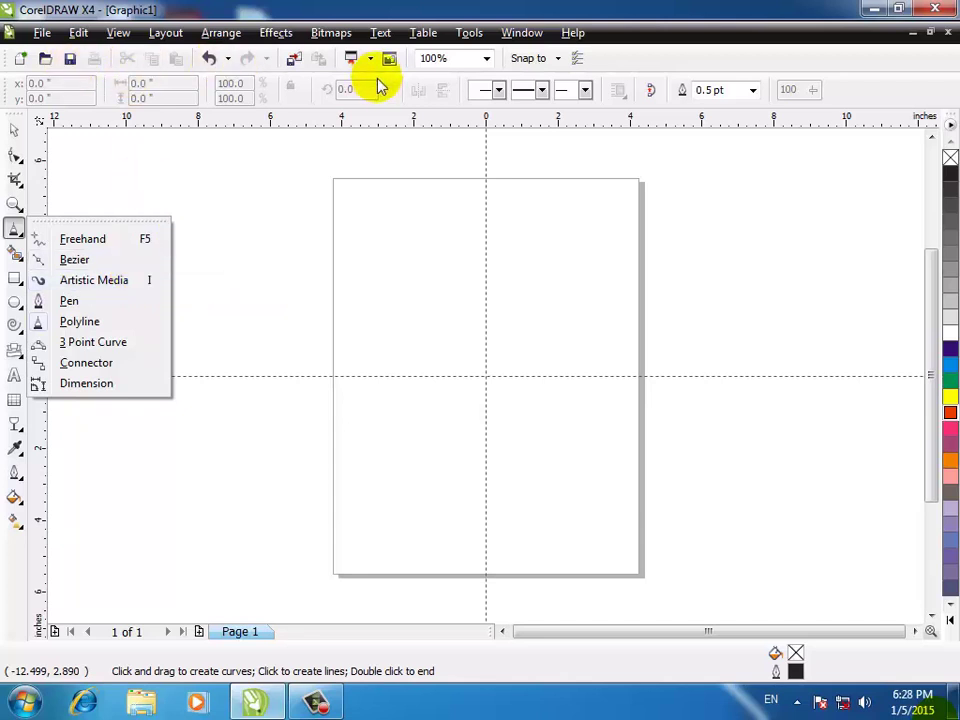
click(68, 288)
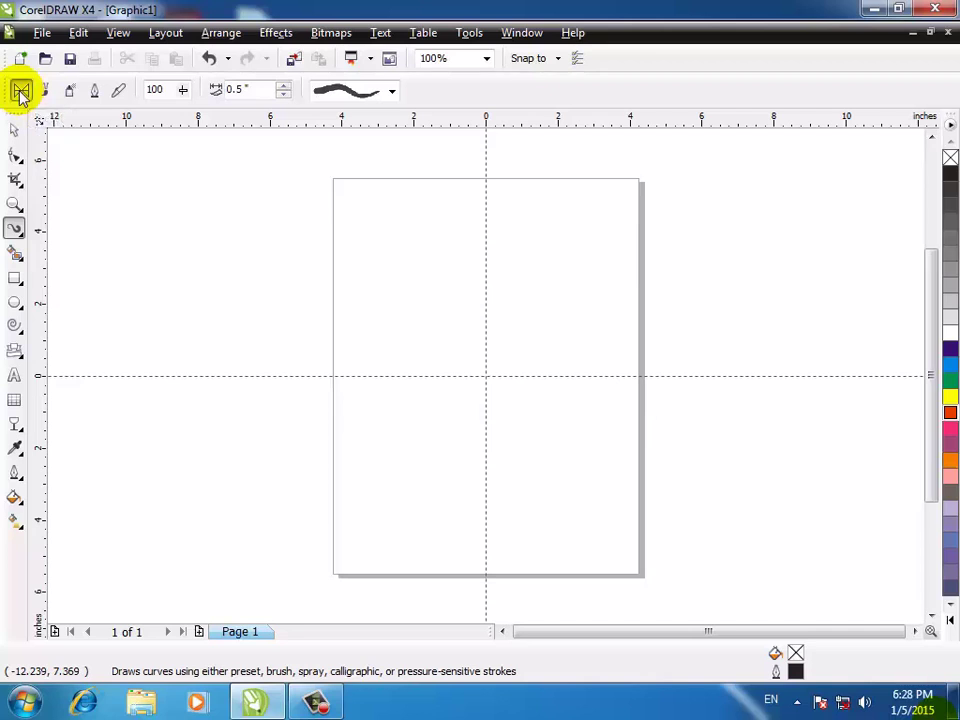
click(393, 93)
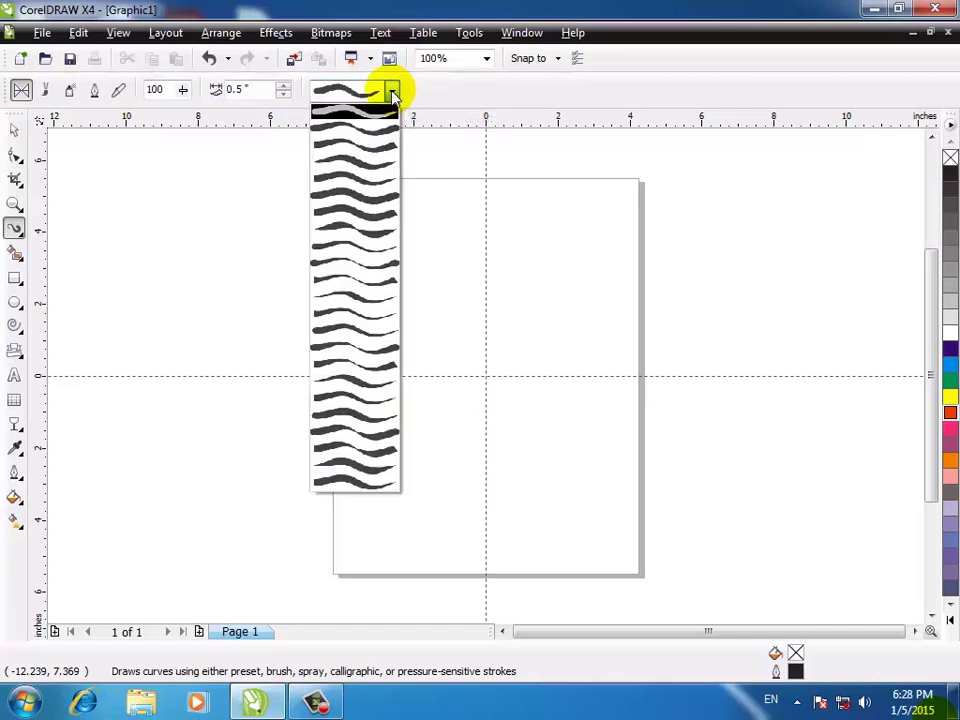
click(327, 180)
mouse_move(155, 244)
mouse_down()
mouse_move(188, 222)
mouse_move(395, 238)
mouse_up()
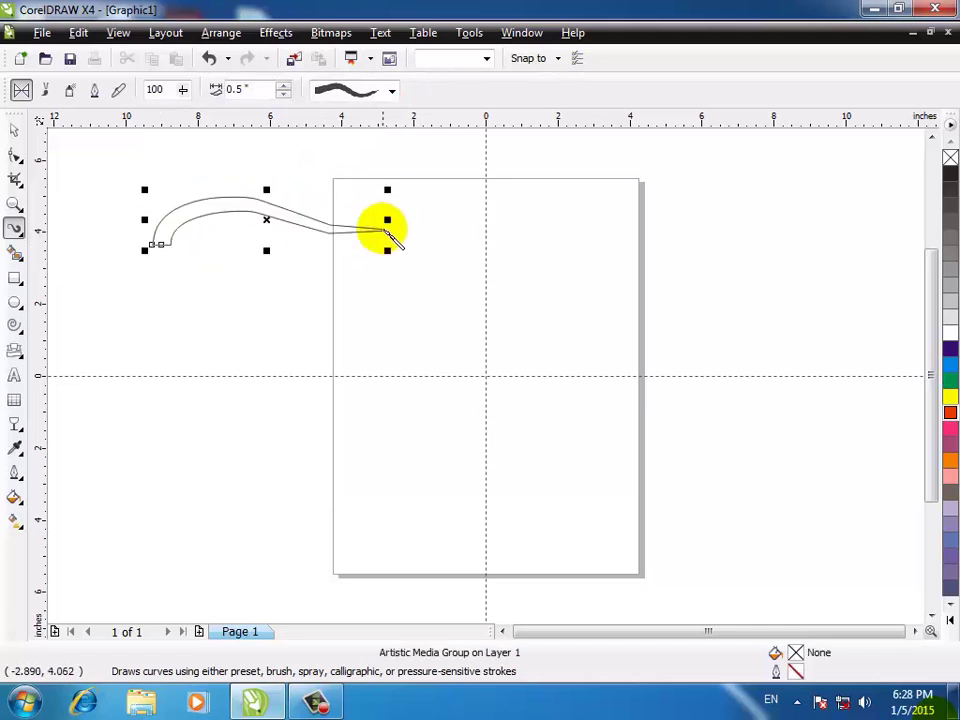
Thin the preset stroke in small increments, and bring its width back to 0.5 inches
click(285, 96)
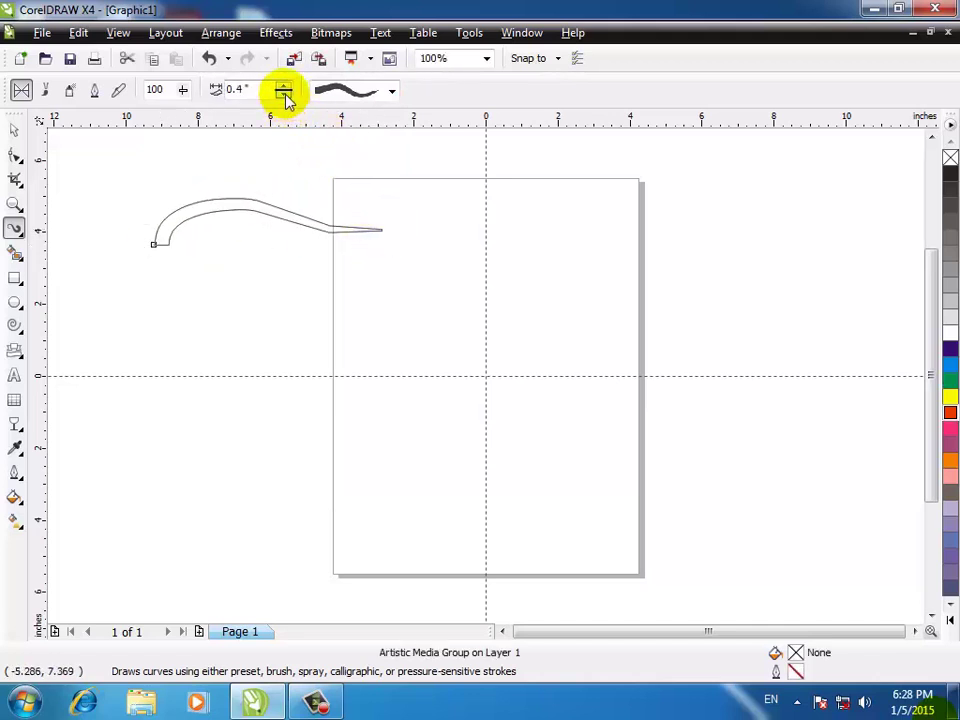
click(285, 96)
click(286, 94)
click(284, 86)
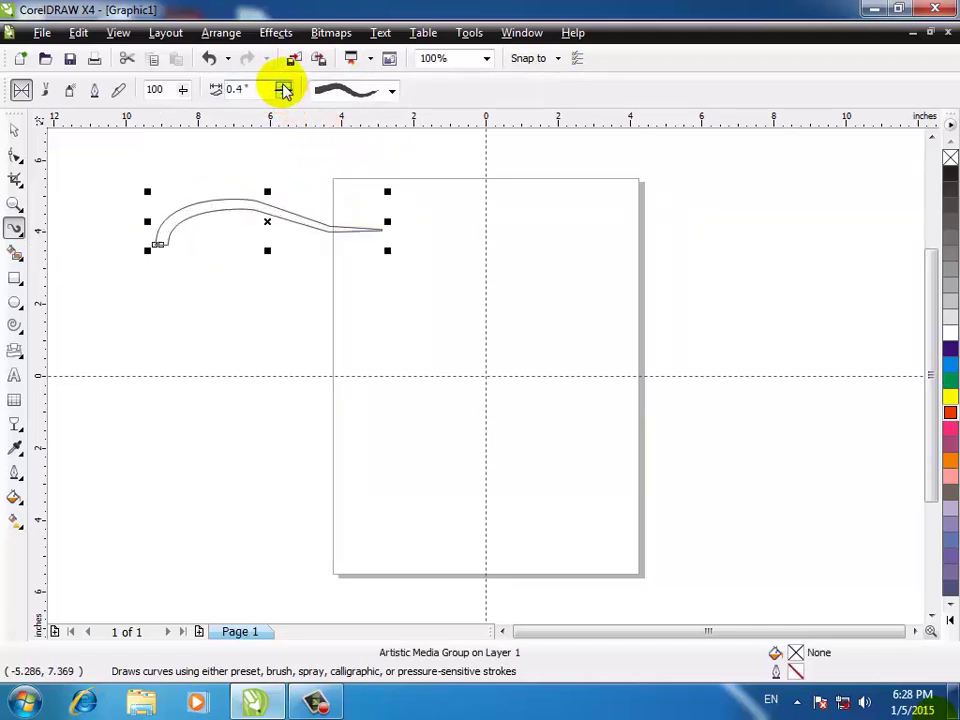
click(284, 86)
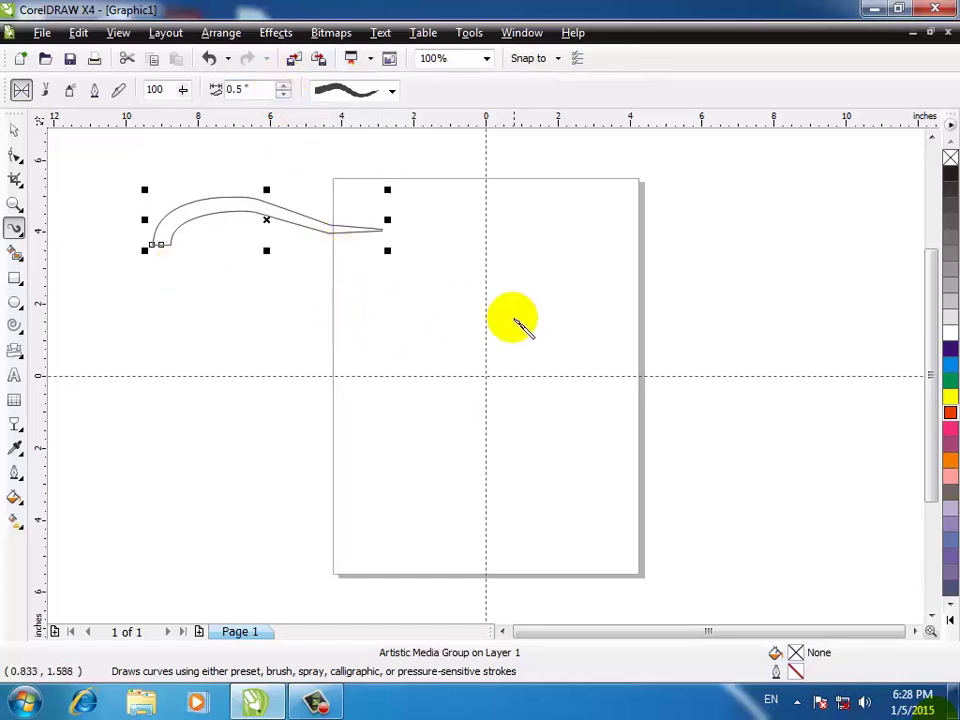
Draw two more wavy preset strokes below the first, running outward in opposite directions from near the page's centre
mouse_move(446, 311)
mouse_down()
mouse_move(586, 300)
mouse_move(678, 258)
mouse_up()
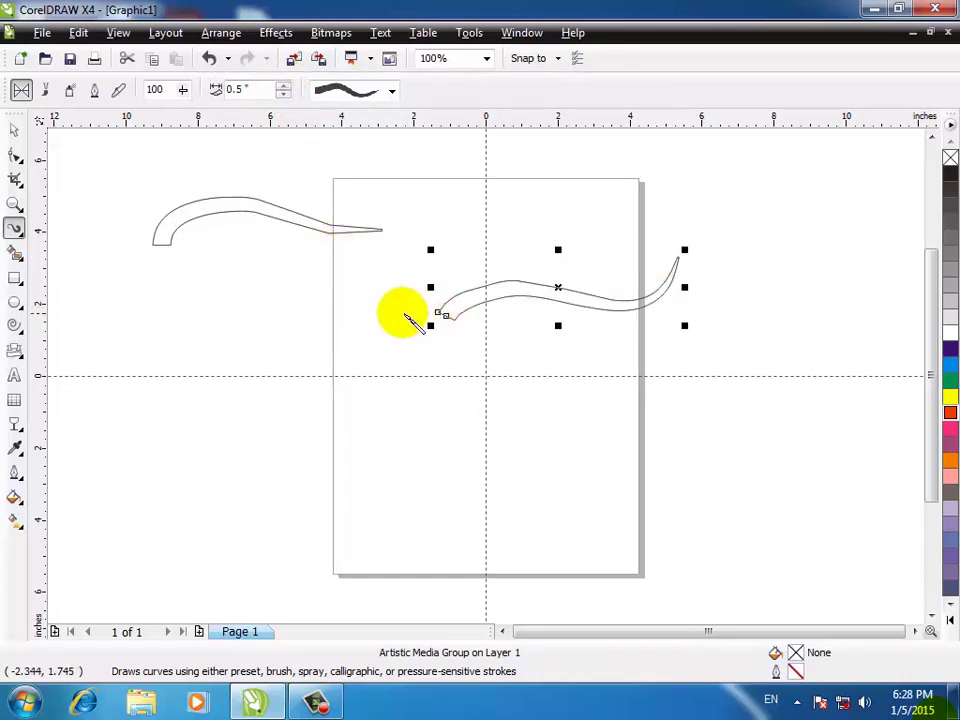
mouse_move(425, 316)
mouse_down()
mouse_move(375, 294)
mouse_move(133, 304)
mouse_up()
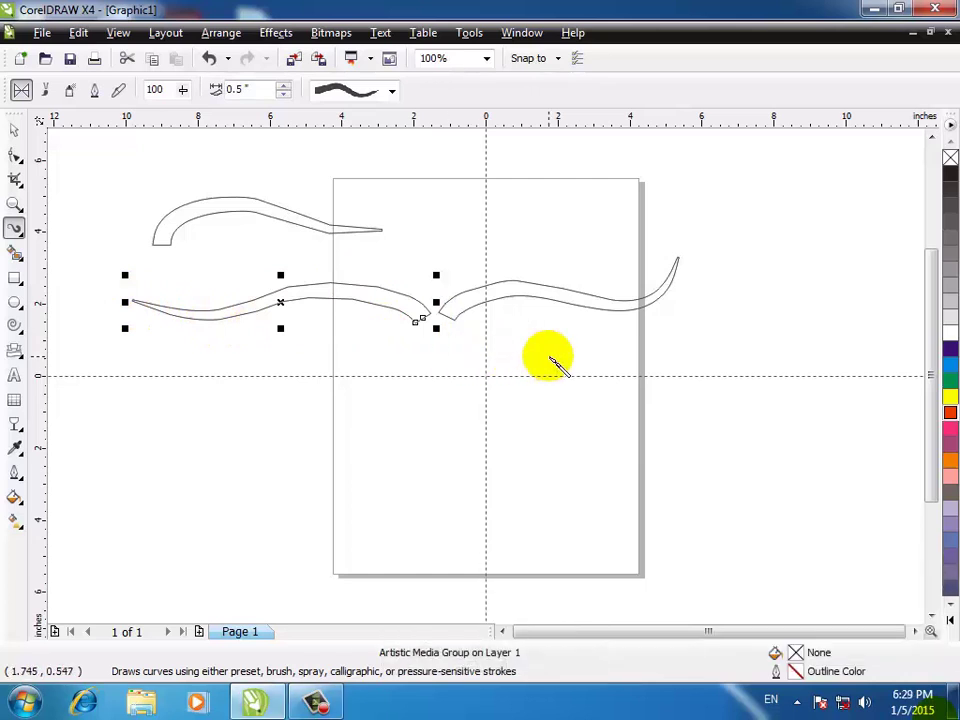
click(320, 703)
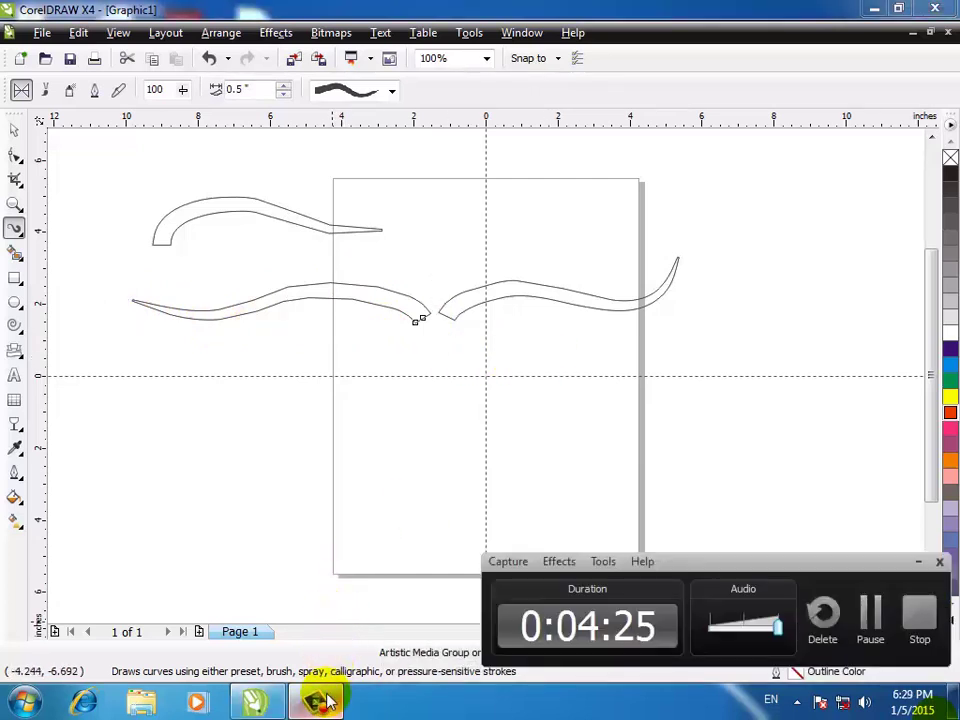
click(538, 421)
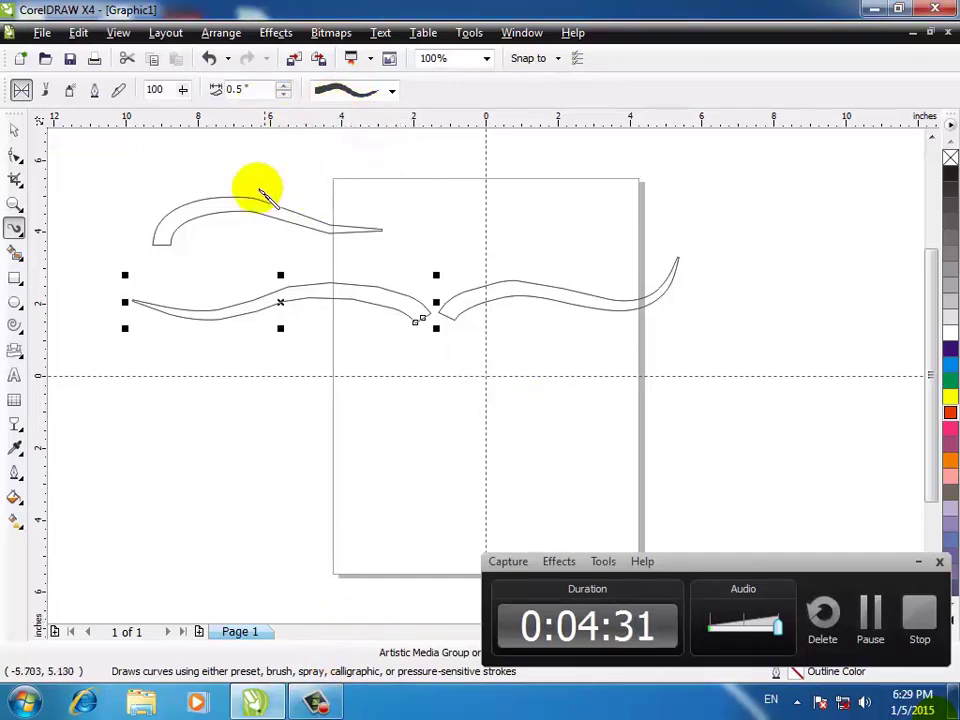
Select all three preset strokes together and delete them
click(140, 175)
click(15, 131)
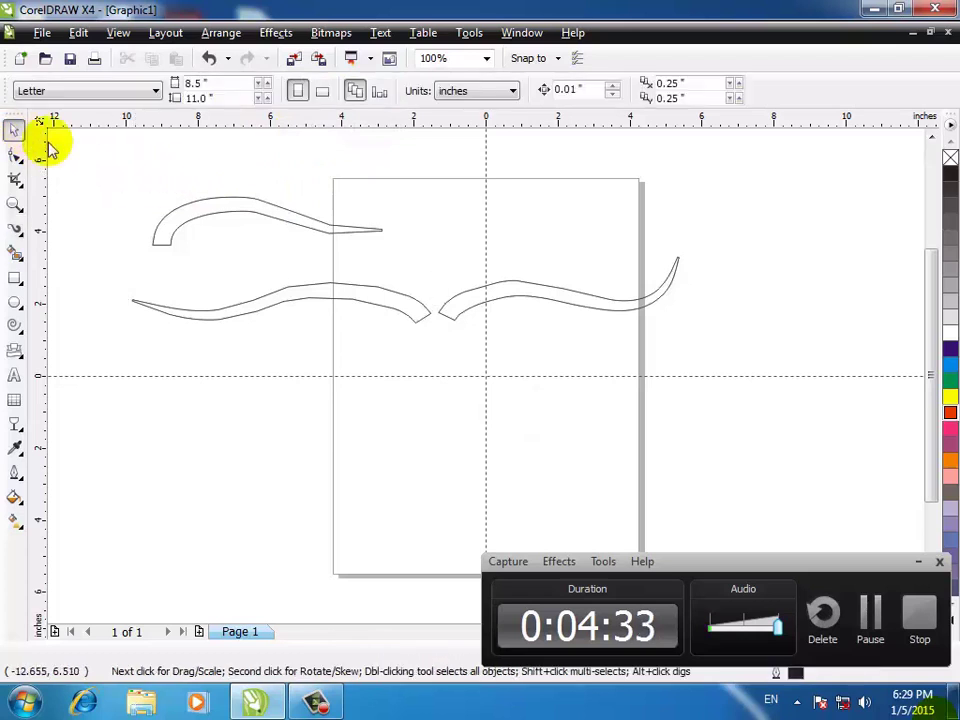
mouse_move(110, 160)
mouse_down()
mouse_move(446, 370)
mouse_move(700, 392)
mouse_move(745, 408)
mouse_up()
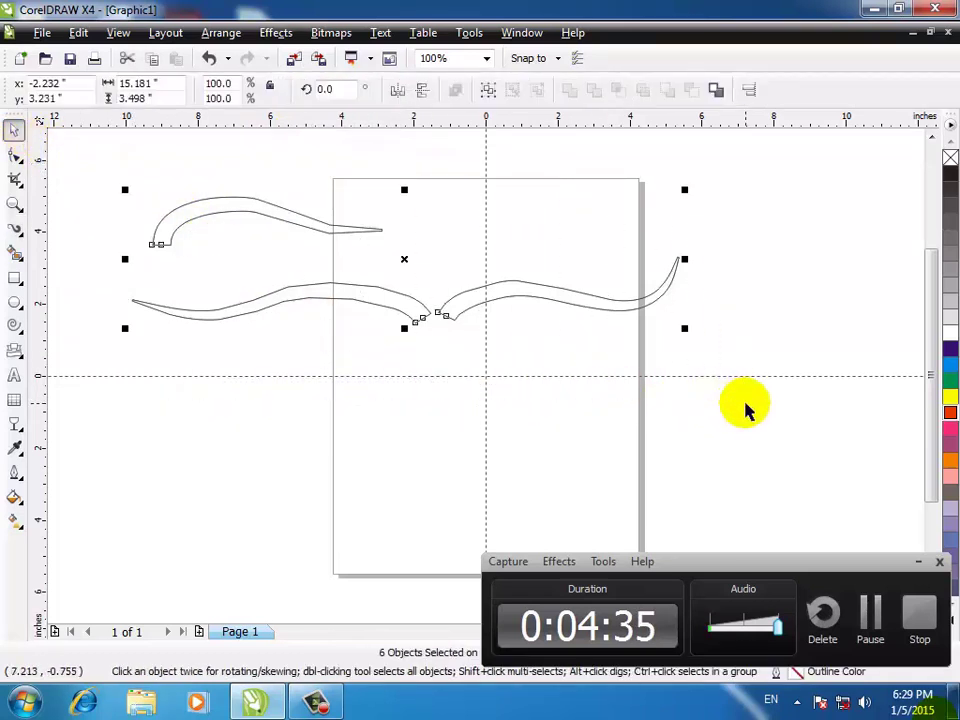
key(Delete)
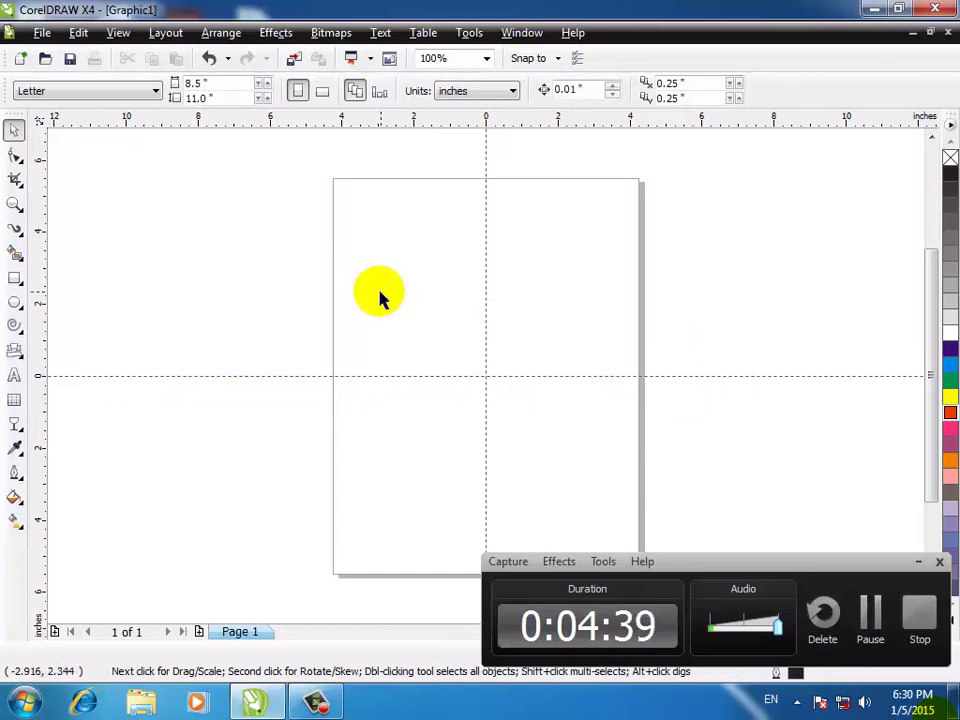
Paint three short strokes beside the page with Artistic Media's green bristle brush at 0.5 inches wide, and colour the last one pink
click(15, 232)
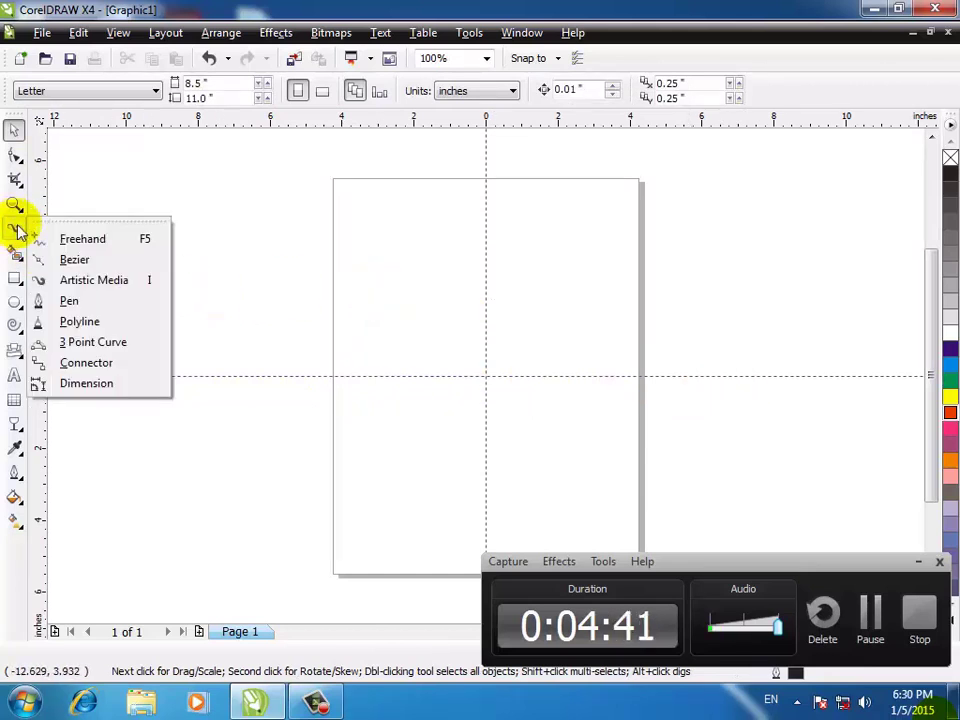
click(84, 288)
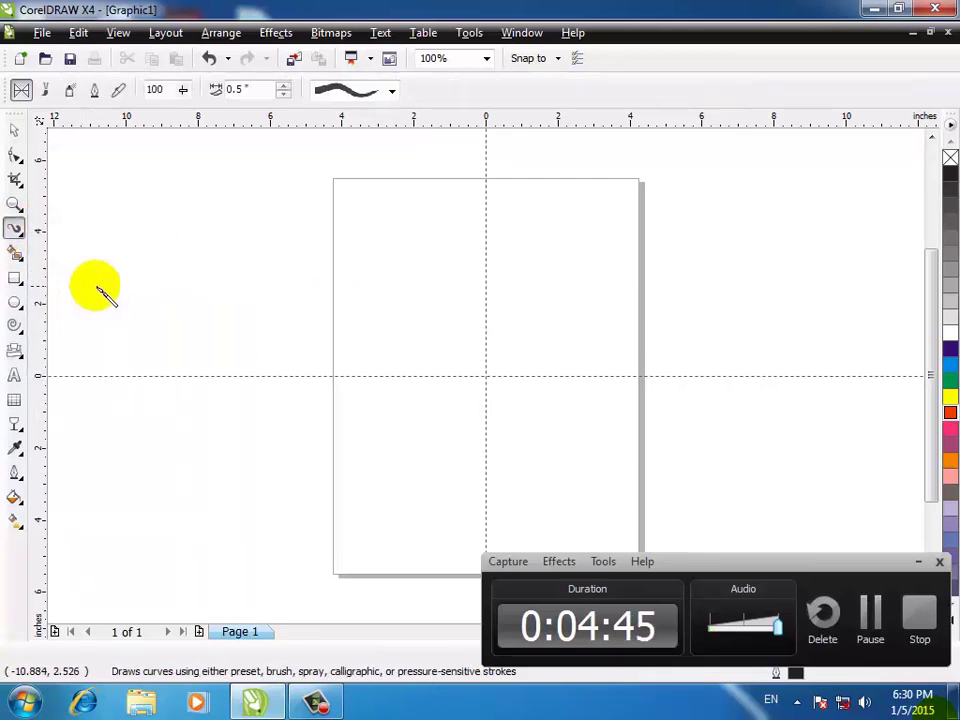
click(46, 92)
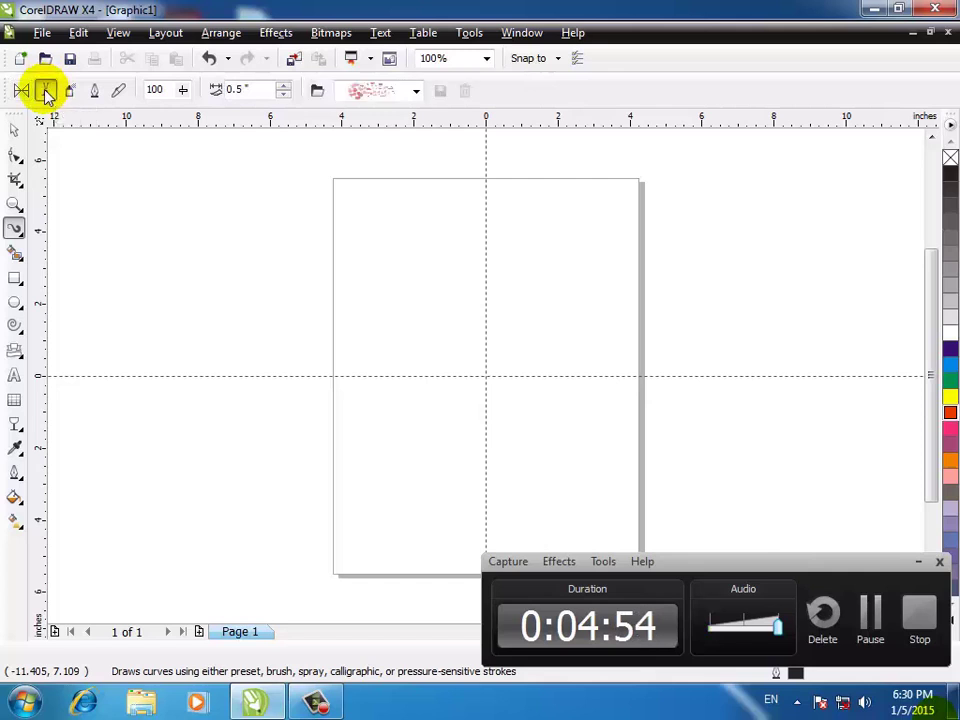
click(416, 93)
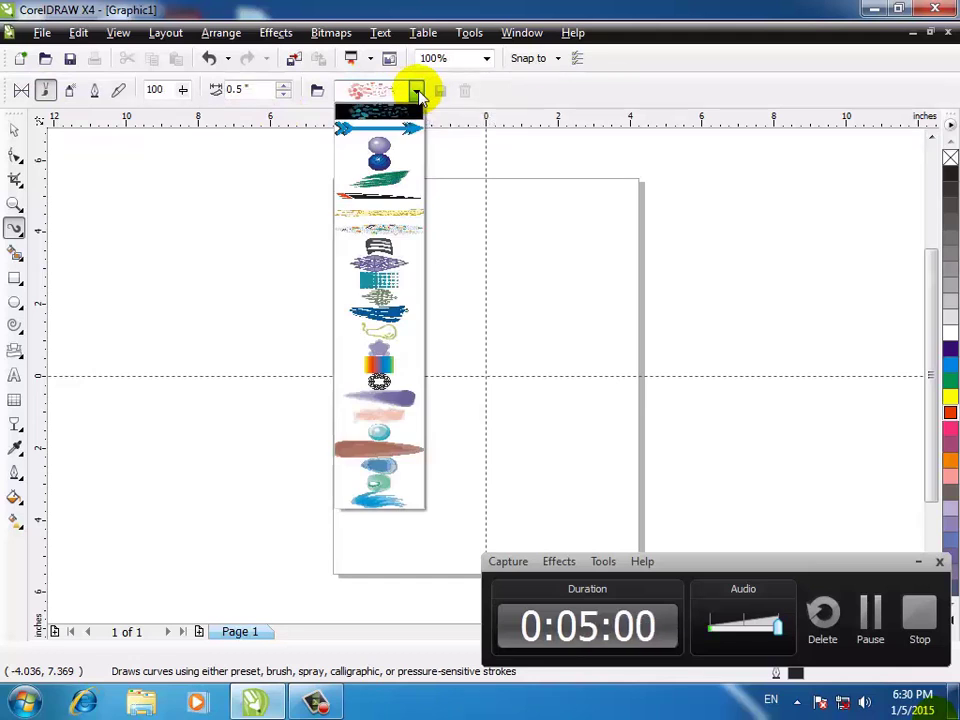
click(381, 186)
drag(158, 217, 216, 206)
mouse_move(196, 248)
mouse_down()
mouse_move(256, 244)
mouse_move(313, 212)
mouse_up()
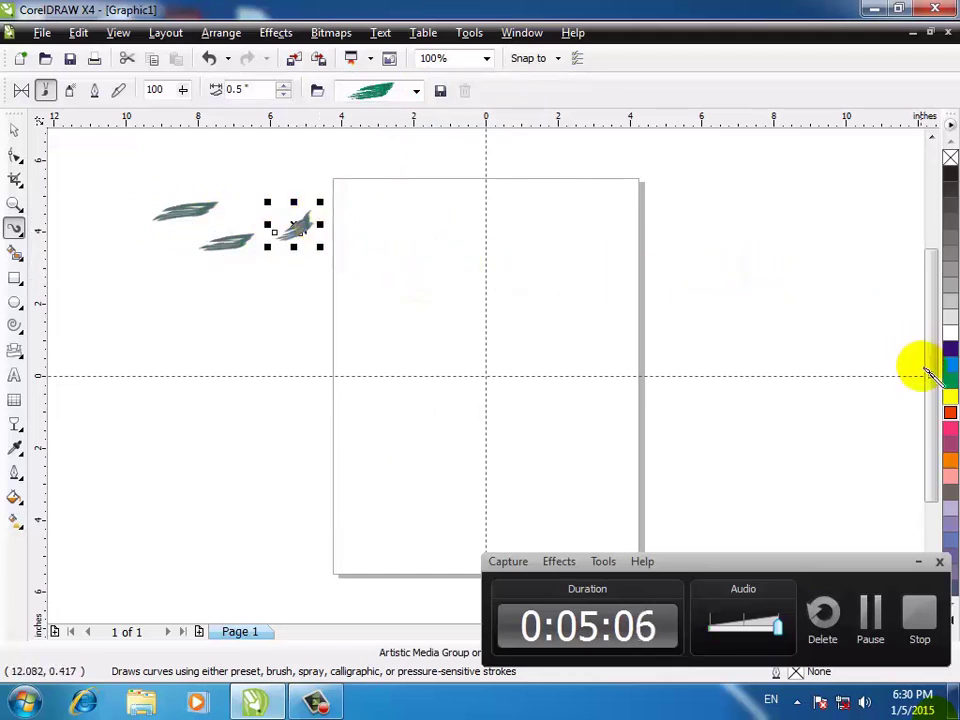
click(948, 428)
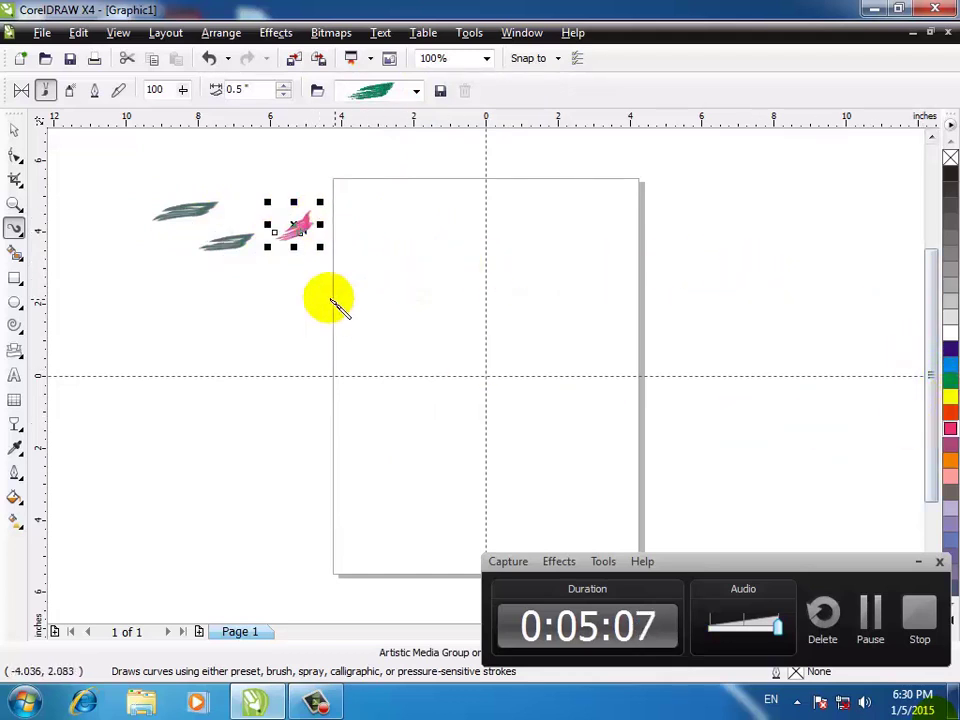
key(Escape)
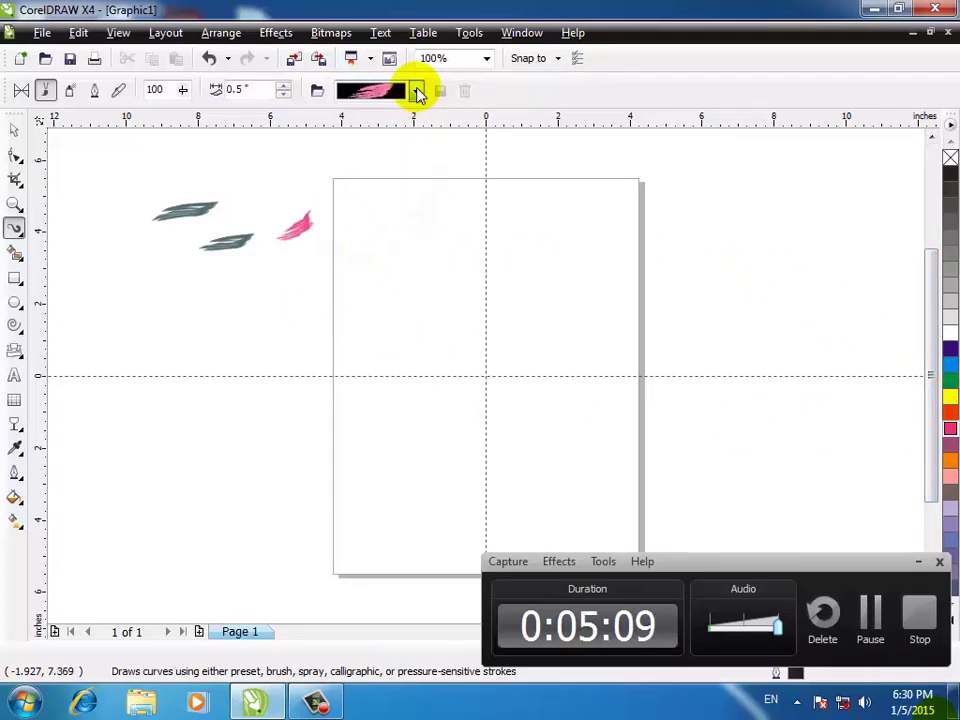
Paint three strokes of different lengths with the purple tapered brush, the longest about 15.6 inches across the middle of the page
click(417, 91)
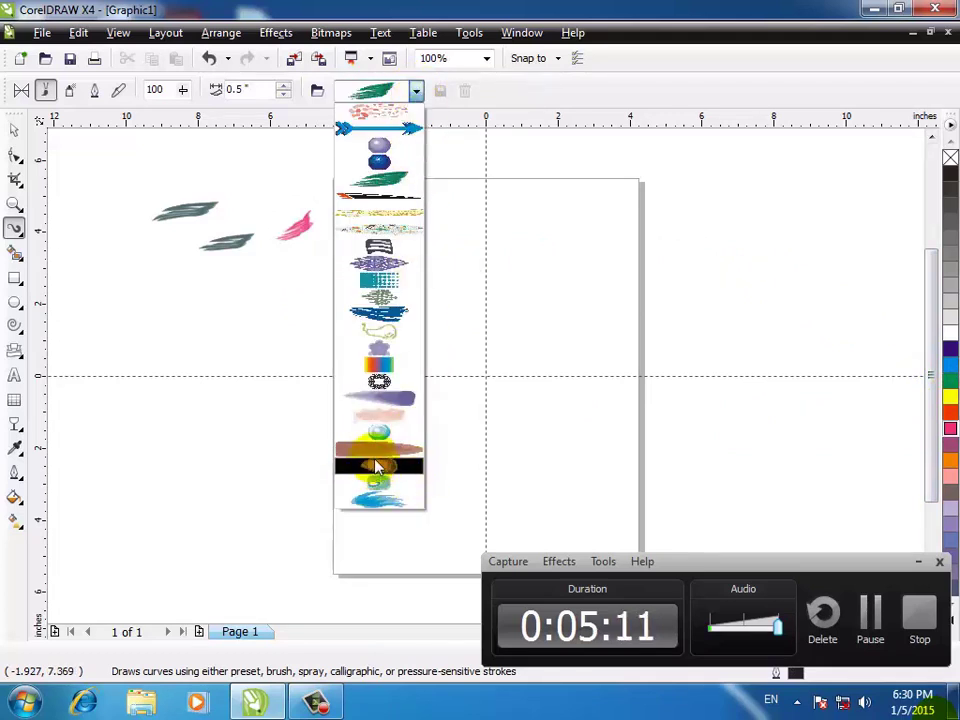
click(375, 402)
drag(88, 285, 308, 316)
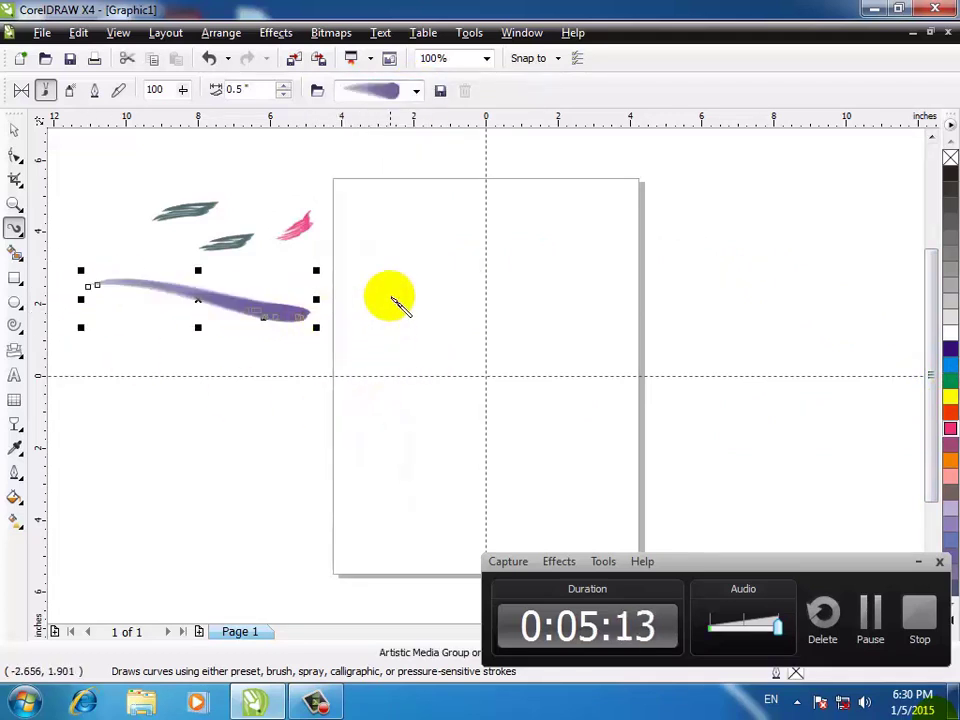
drag(393, 268, 499, 270)
drag(192, 390, 765, 394)
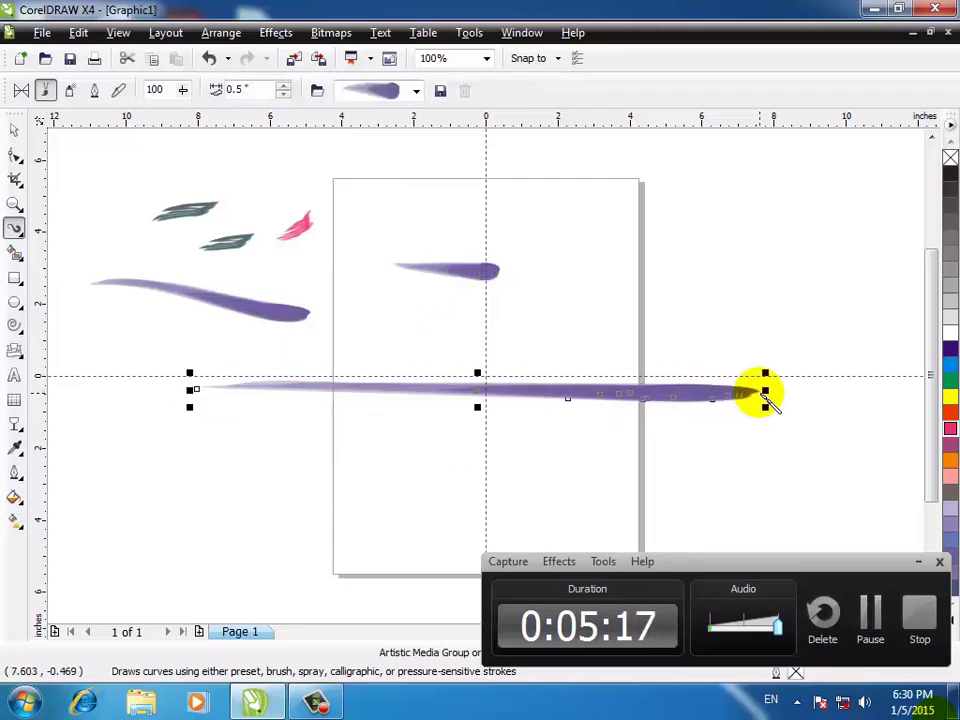
Delete all the brush strokes from the drawing
click(15, 130)
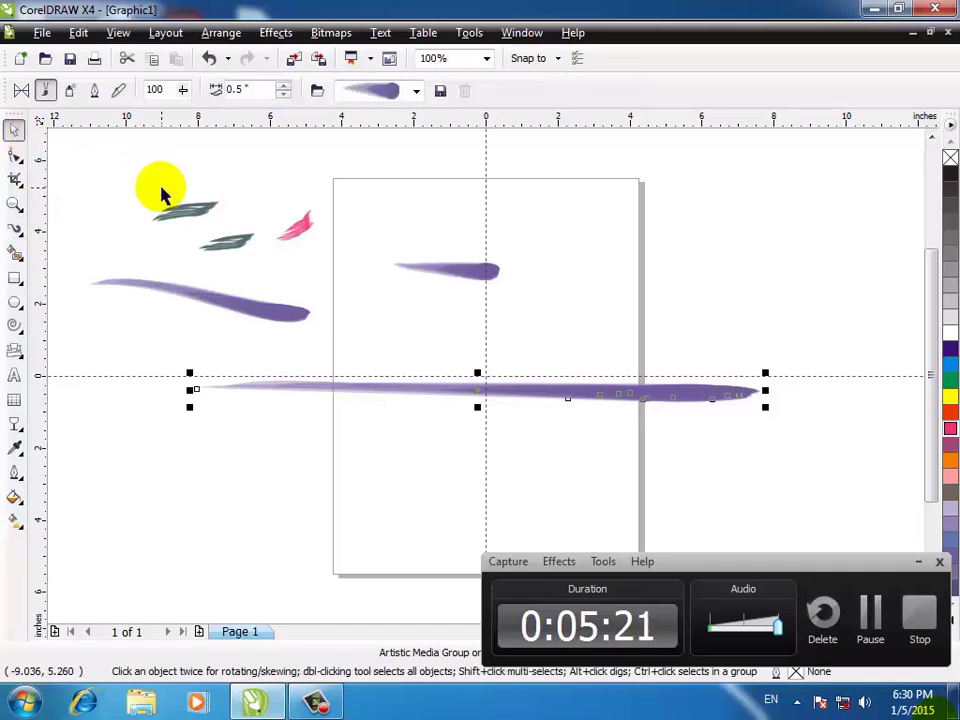
key(ctrl+a)
key(Delete)
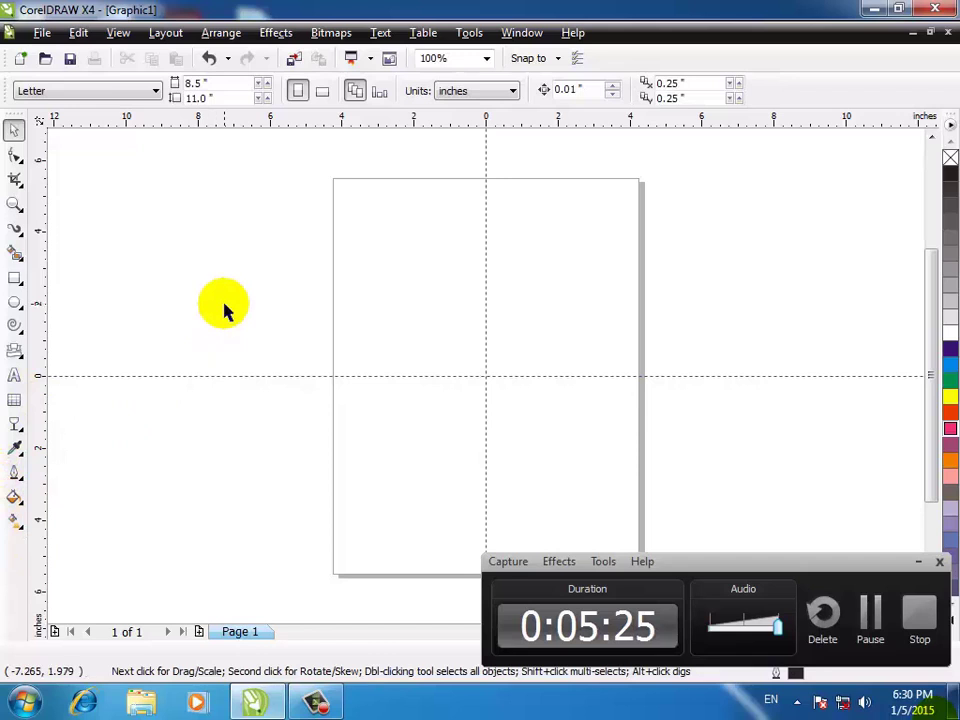
Spray two overlapping rows of grass, each about 10 inches long, along the page's lower edge with the Artistic Media Sprayer
key(i)
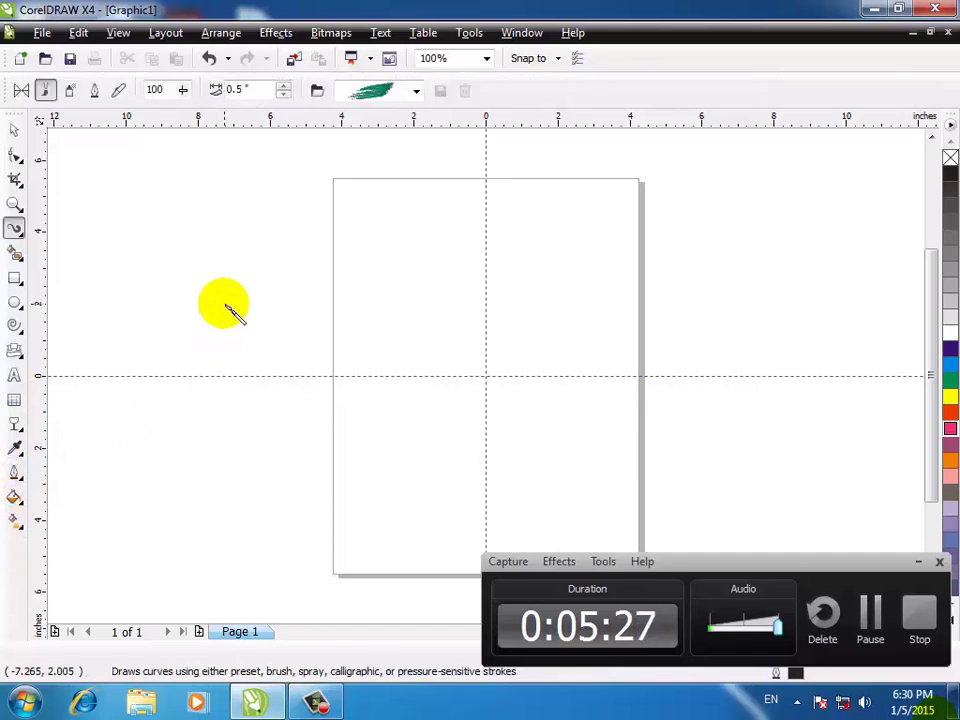
click(15, 228)
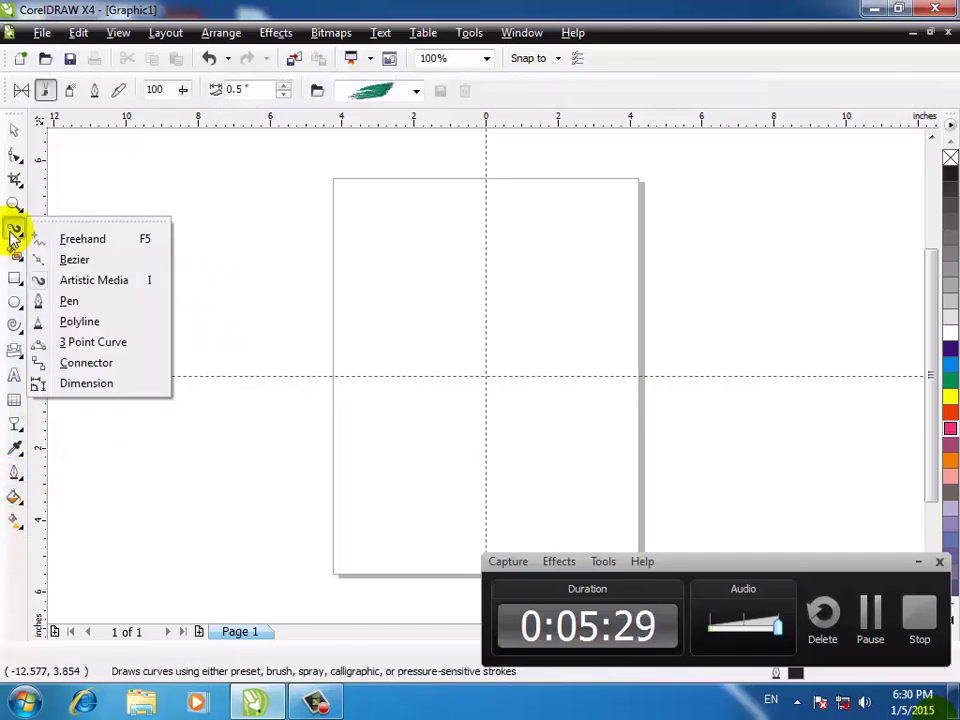
click(120, 287)
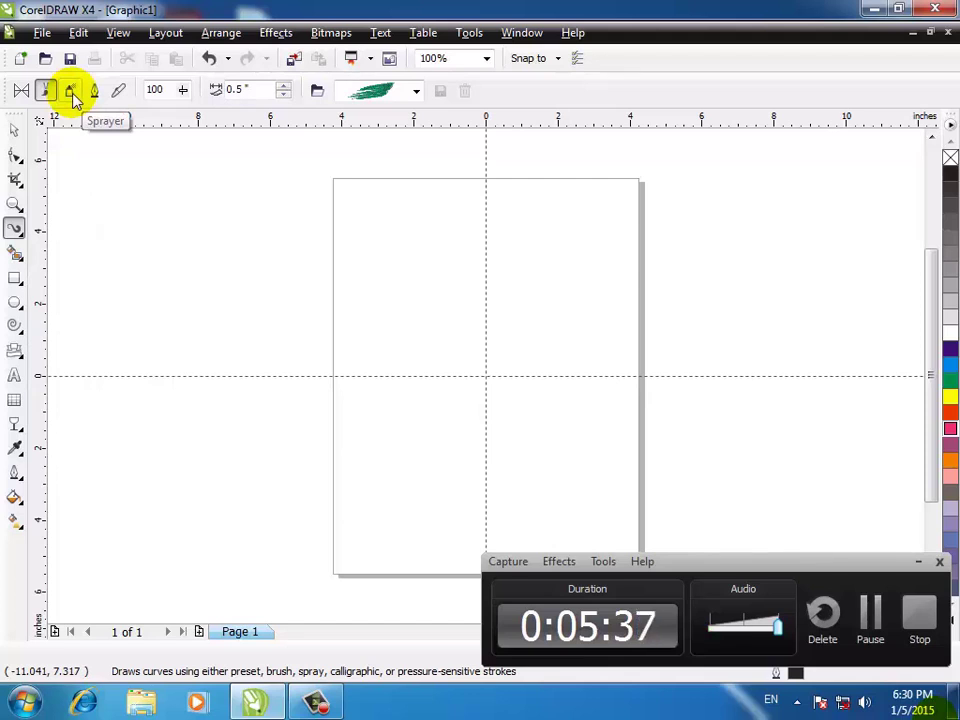
click(918, 559)
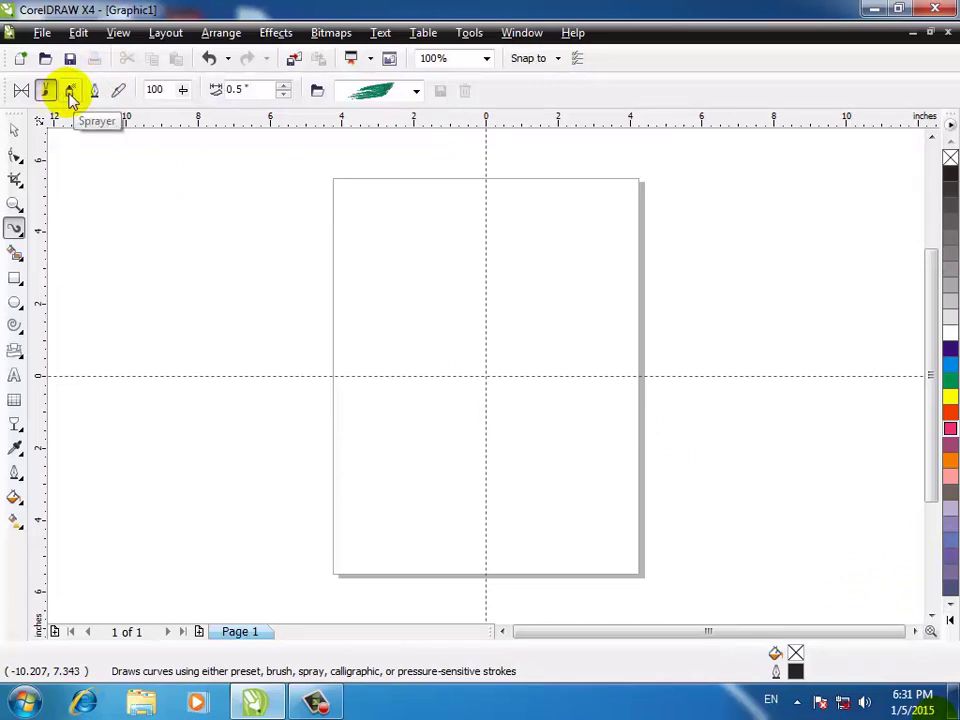
click(70, 92)
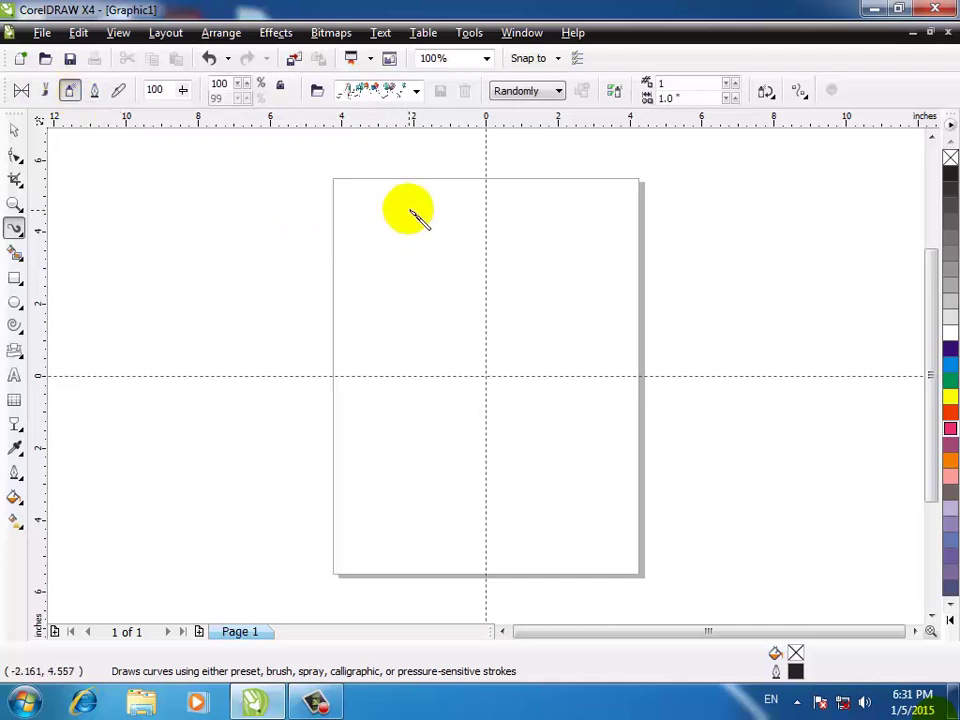
click(418, 93)
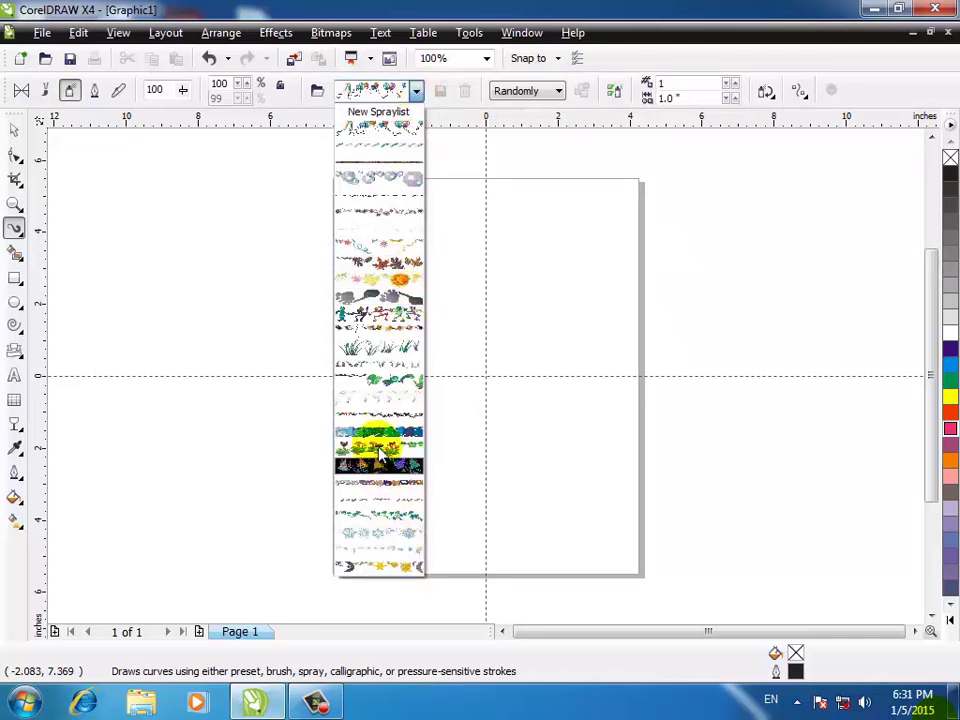
click(362, 352)
drag(182, 548, 508, 572)
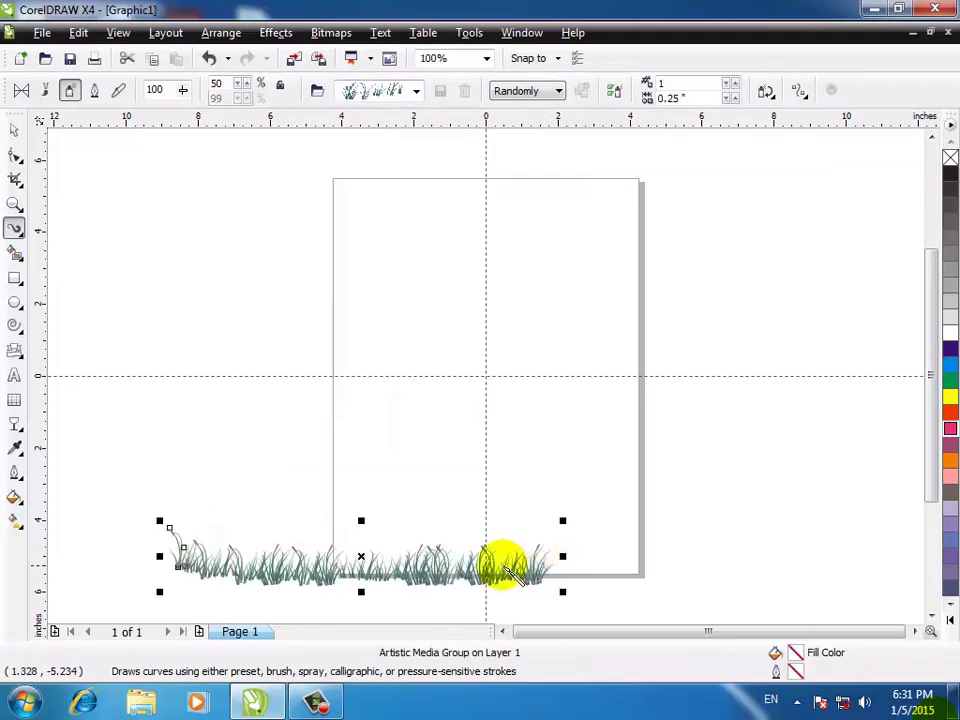
drag(364, 536, 697, 585)
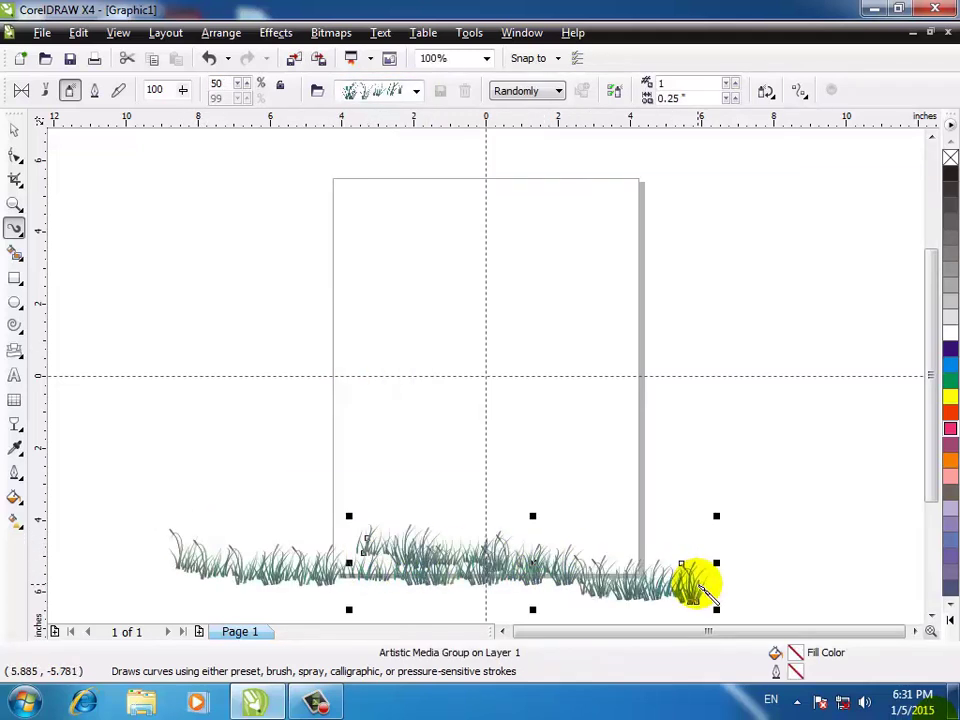
key(Escape)
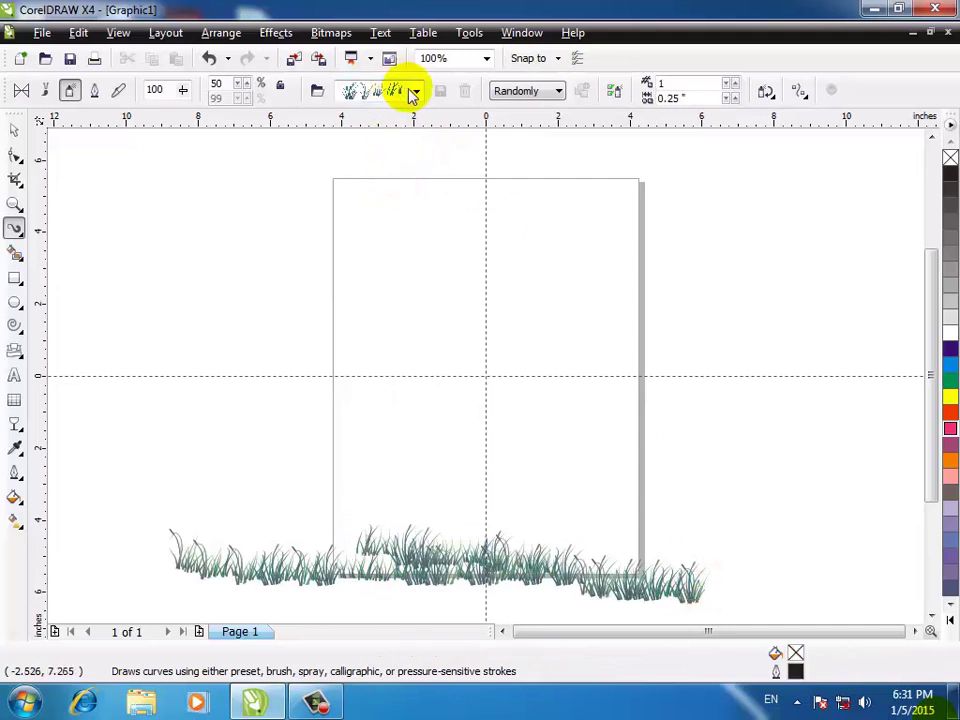
Spray a hook-shaped trail of goldfish about 8 inches wide above the grass, across the page's left edge
click(414, 92)
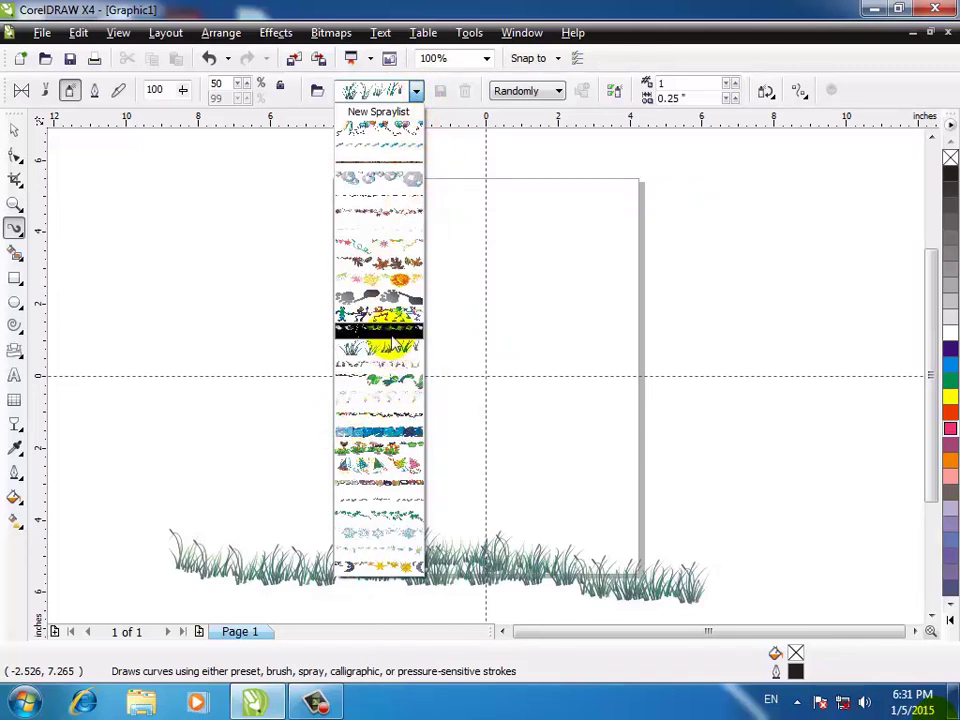
click(392, 330)
mouse_move(240, 340)
mouse_down()
mouse_move(403, 264)
mouse_move(339, 446)
mouse_move(352, 468)
mouse_up()
click(532, 314)
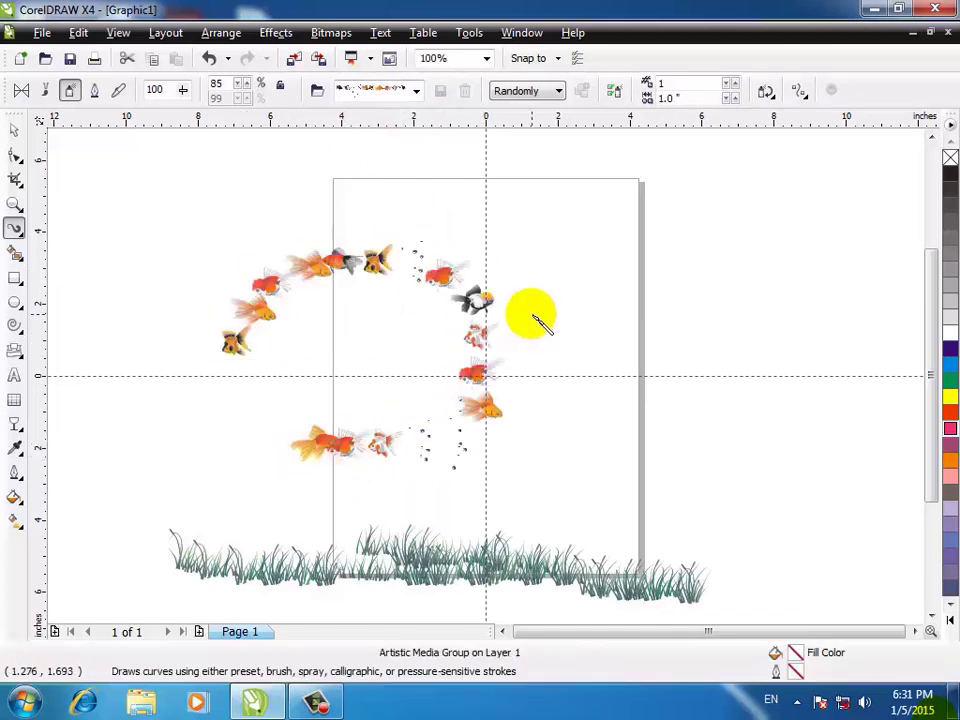
Reposition the goldfish spray slightly higher and further left above the grass
click(15, 128)
click(349, 257)
mouse_move(364, 261)
mouse_down()
mouse_move(527, 258)
mouse_move(351, 264)
mouse_move(300, 245)
mouse_up()
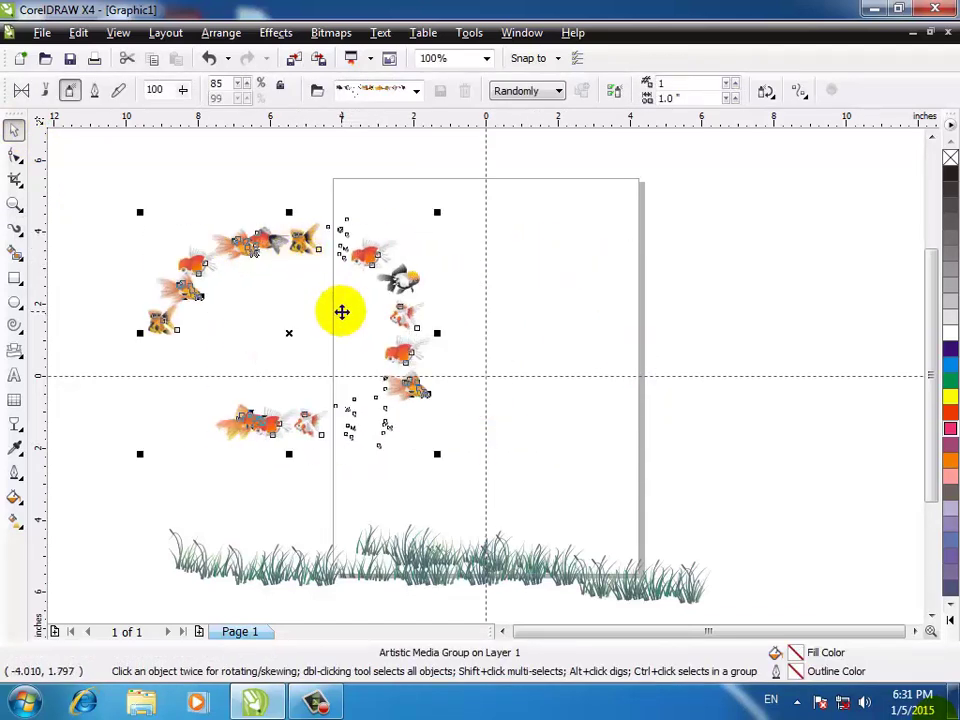
mouse_move(373, 259)
mouse_down()
mouse_move(442, 296)
mouse_move(423, 253)
mouse_up()
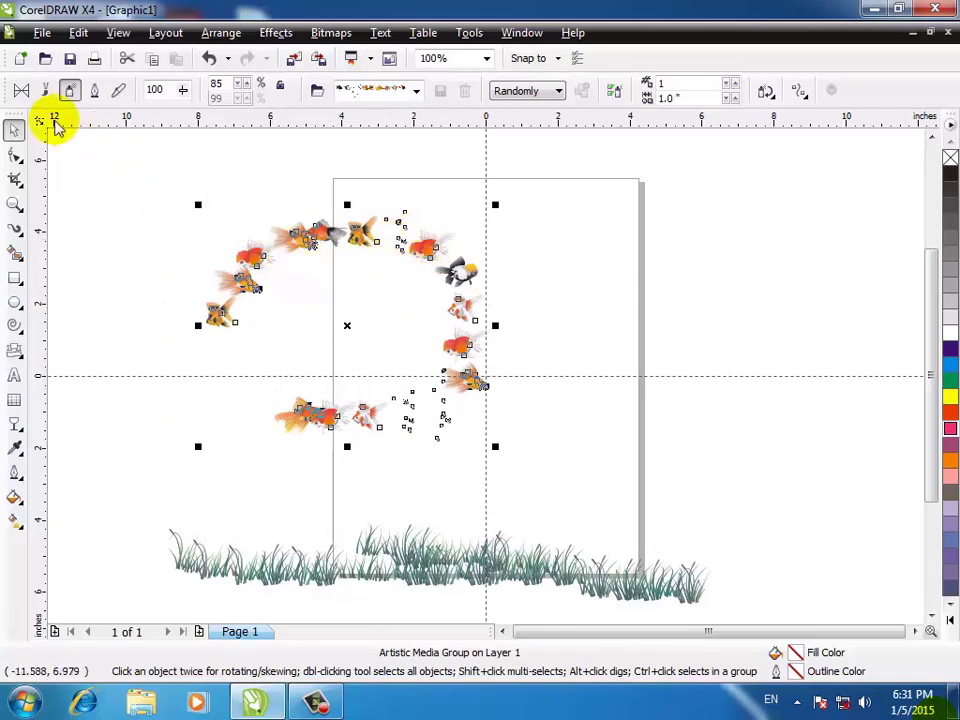
Delete the goldfish and grass sprays from the drawing
drag(62, 143, 792, 652)
key(Delete)
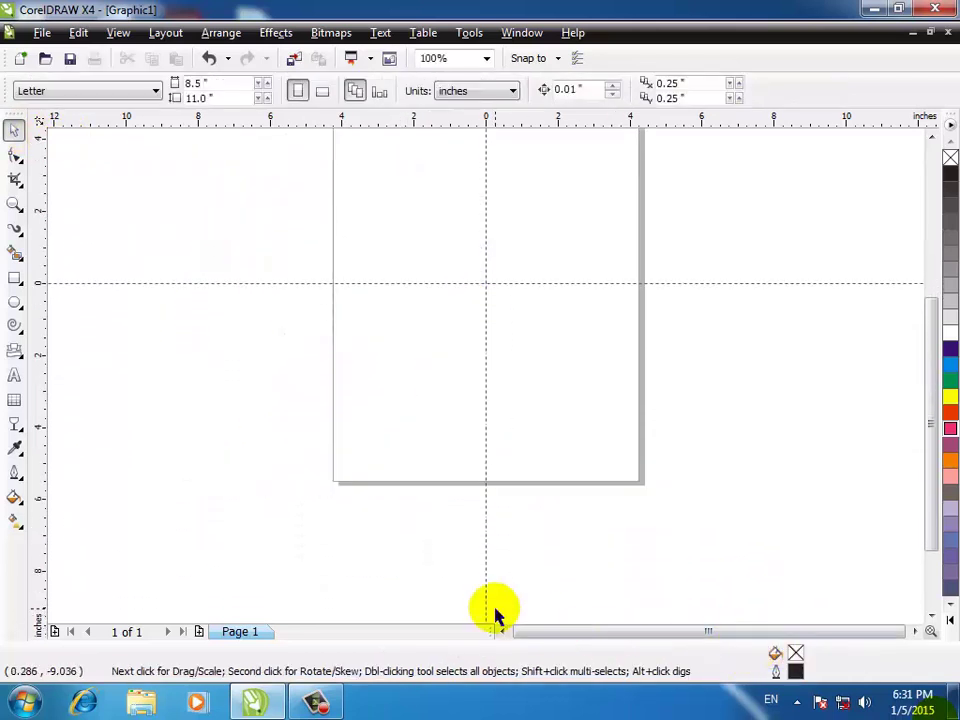
Draw an S-shaped Artistic Media calligraphic stroke about 9 inches tall beside the page, 0.5 inches wide at a 0° nib angle
click(16, 232)
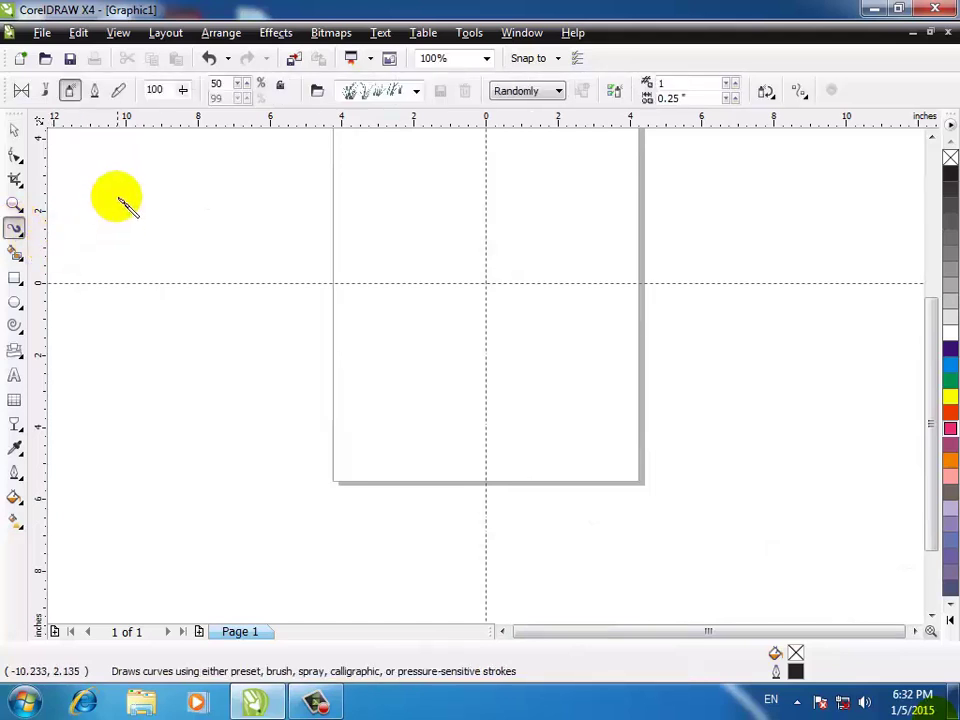
click(96, 91)
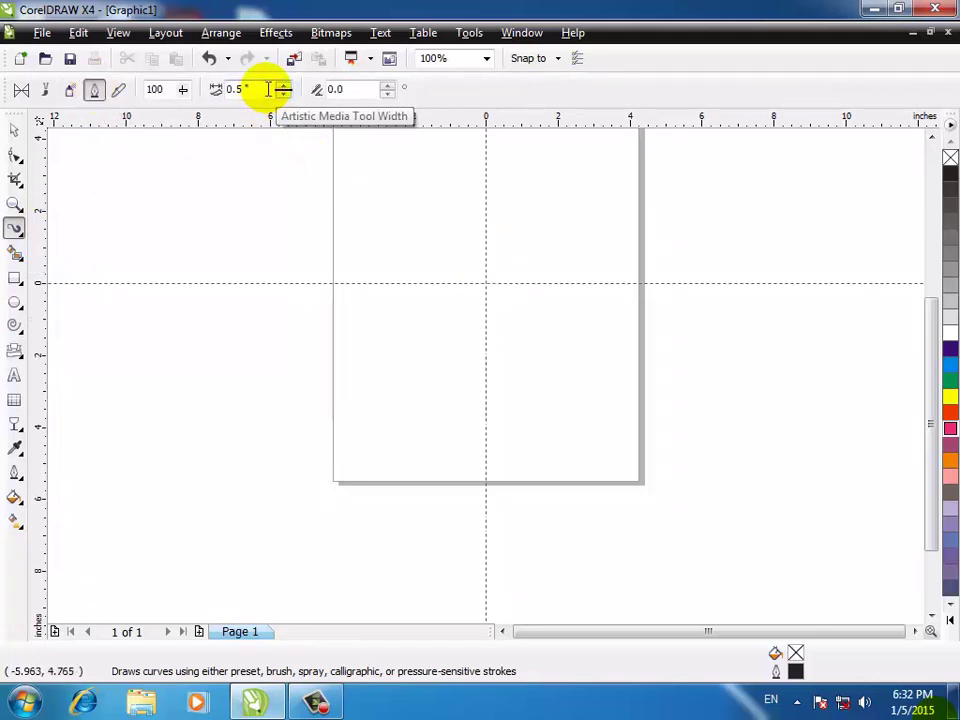
mouse_move(280, 314)
mouse_down()
mouse_move(190, 236)
mouse_move(150, 381)
mouse_move(287, 403)
mouse_move(236, 553)
mouse_move(143, 458)
mouse_up()
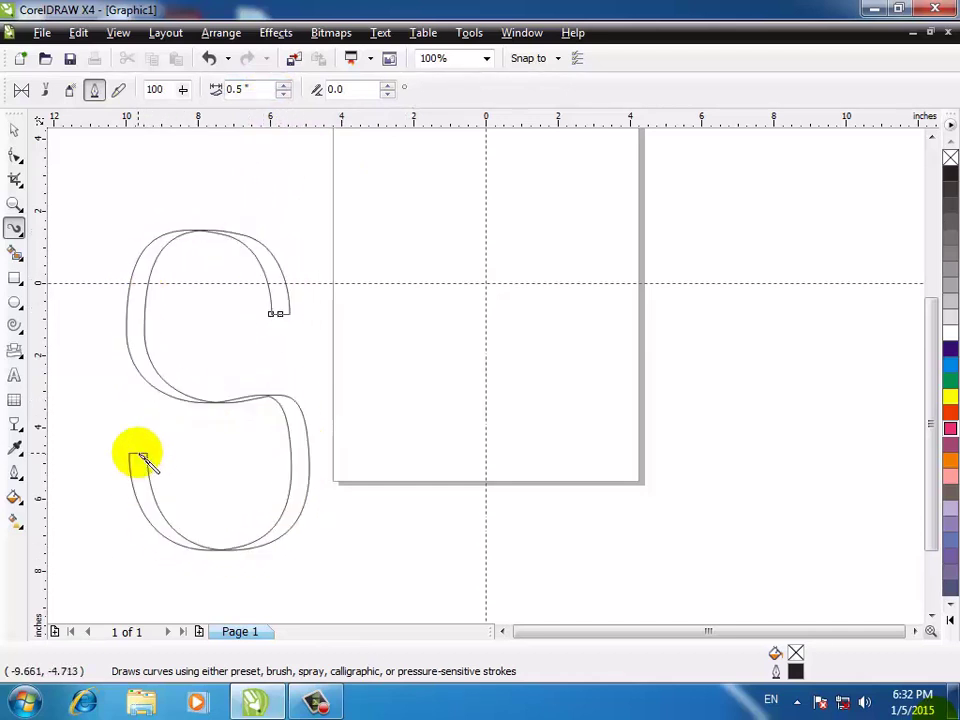
click(389, 85)
click(389, 85)
click(389, 95)
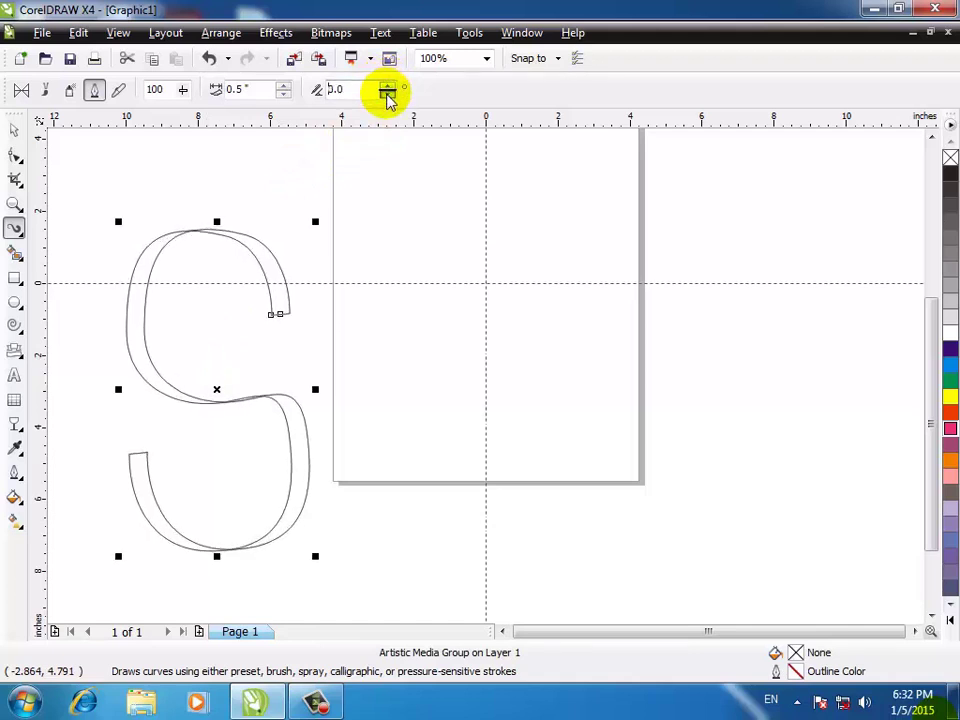
Widen the S-shaped calligraphic stroke to 1.3 inches
click(284, 85)
click(284, 85)
click(284, 86)
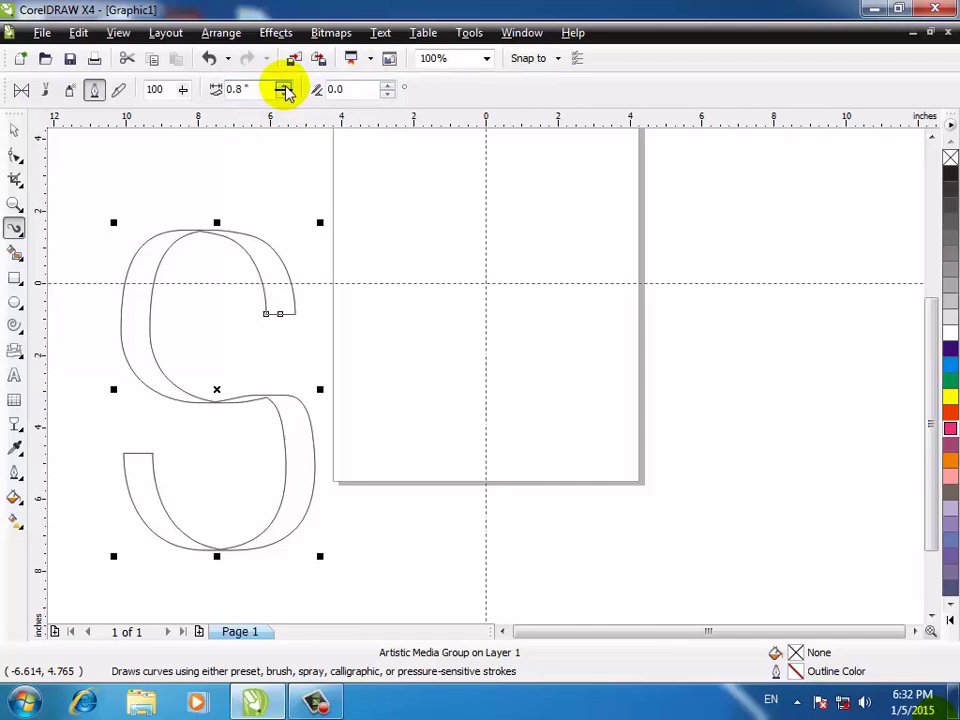
click(284, 85)
click(284, 85)
click(284, 85)
click(284, 85)
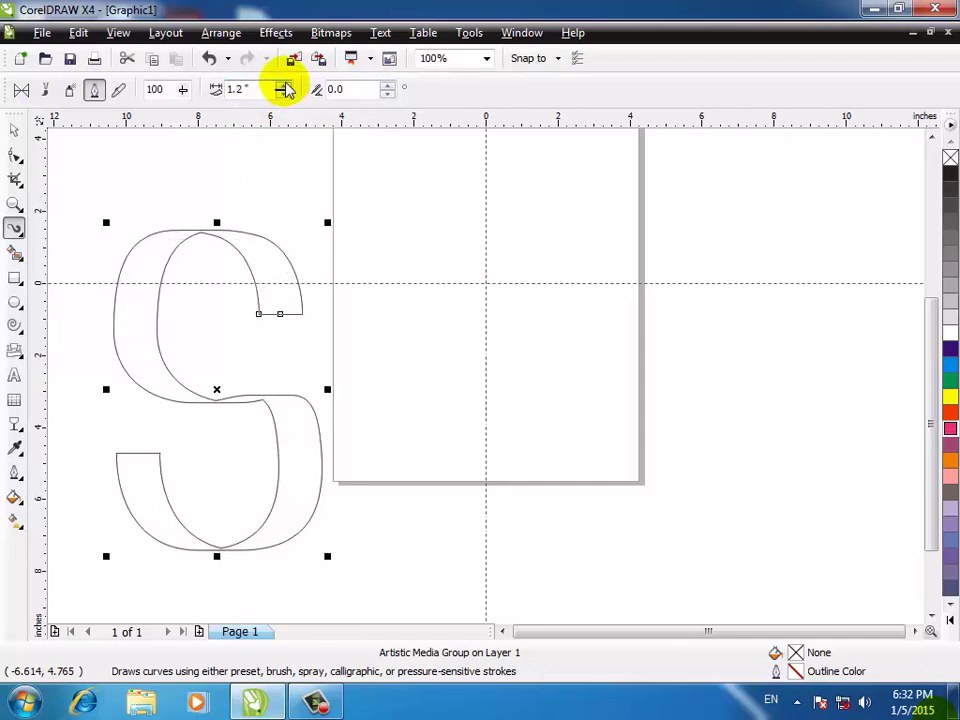
click(284, 85)
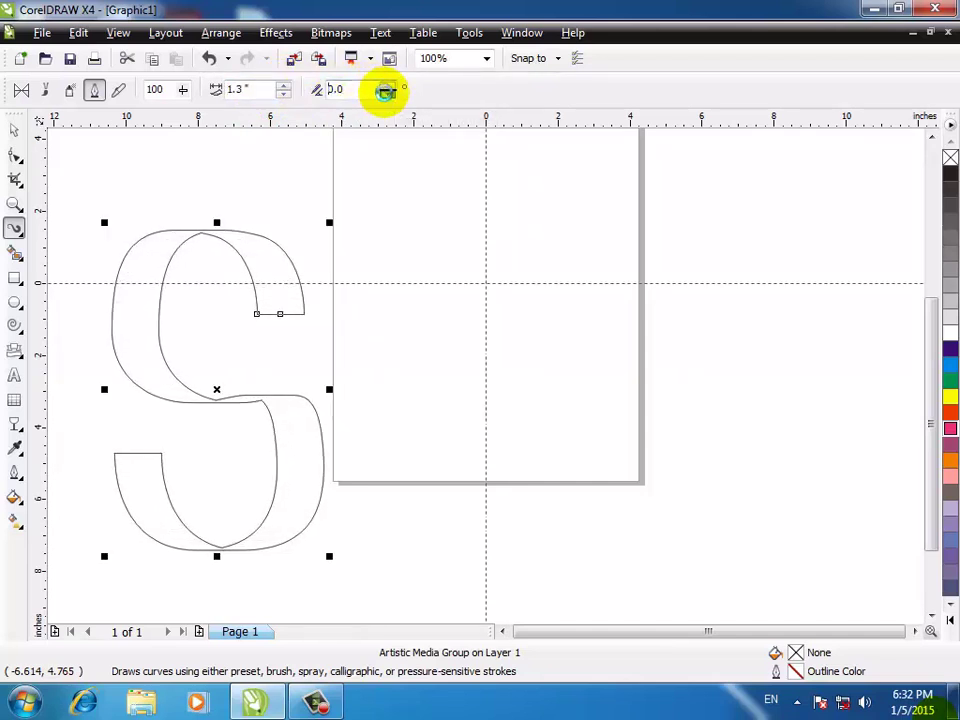
Set the S-shaped stroke's calligraphic angle to 25° and fill it with green
click(388, 91)
click(388, 91)
click(388, 91)
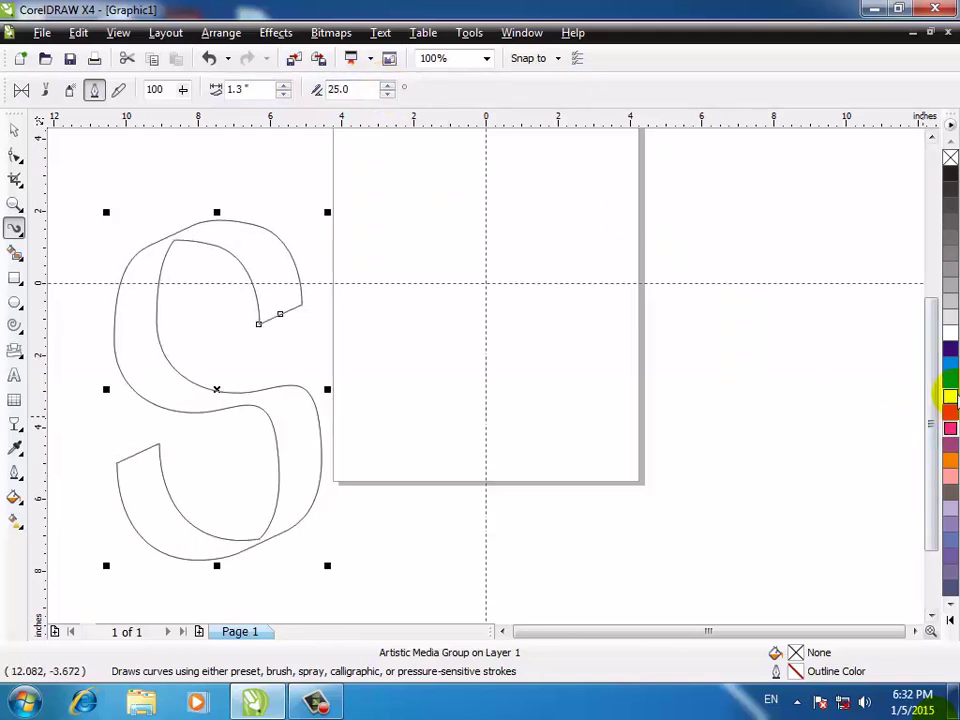
click(948, 382)
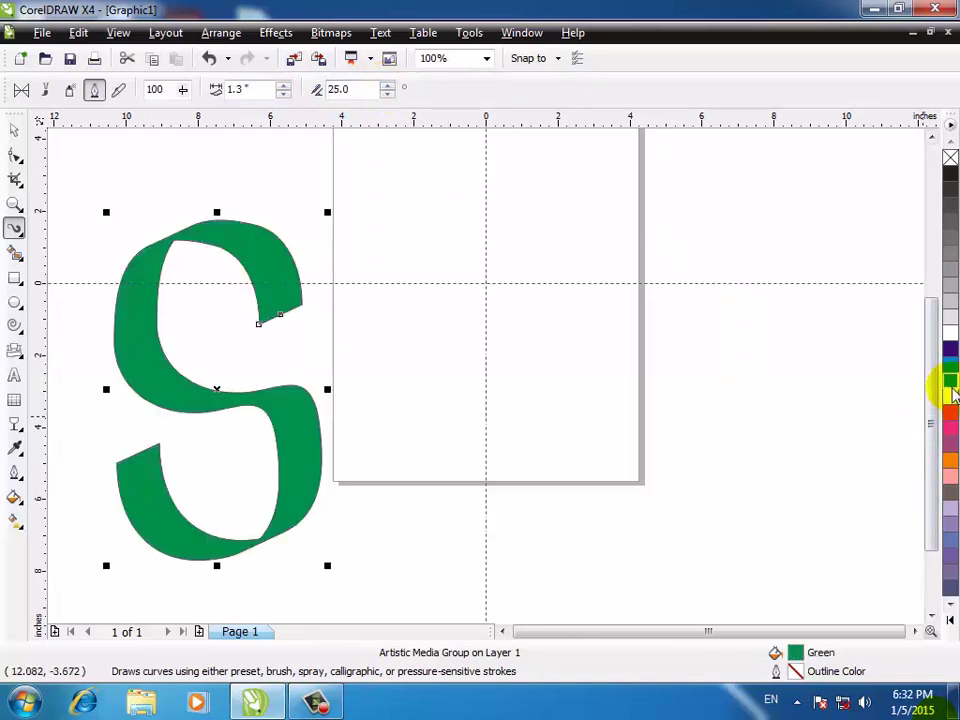
Set the green S-shaped stroke's calligraphic angle to 0° and deselect it
click(388, 94)
click(388, 94)
click(388, 94)
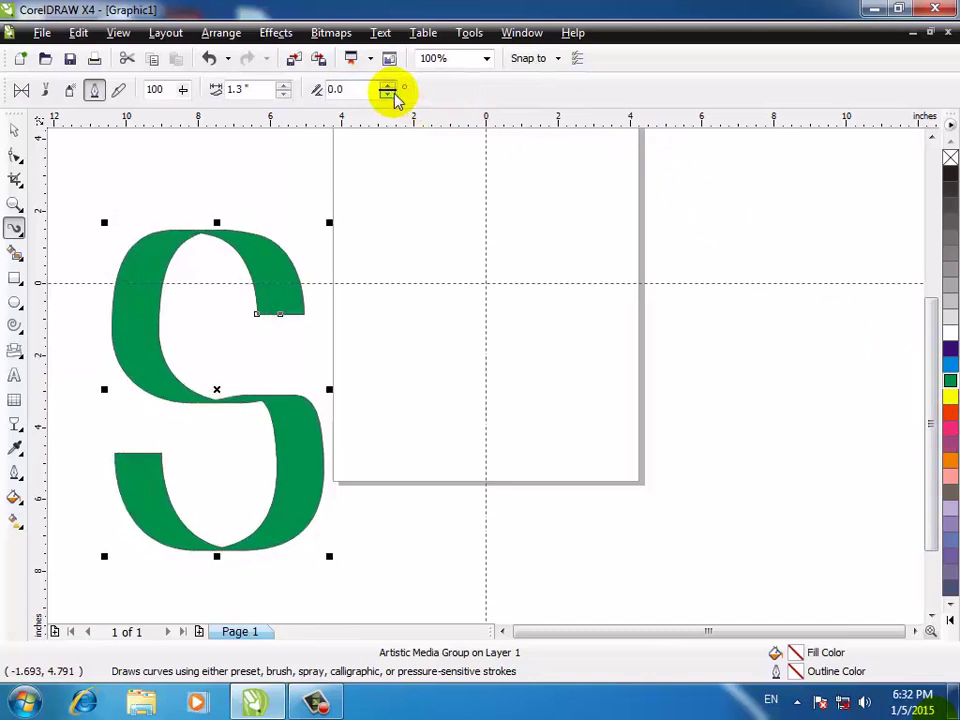
click(134, 178)
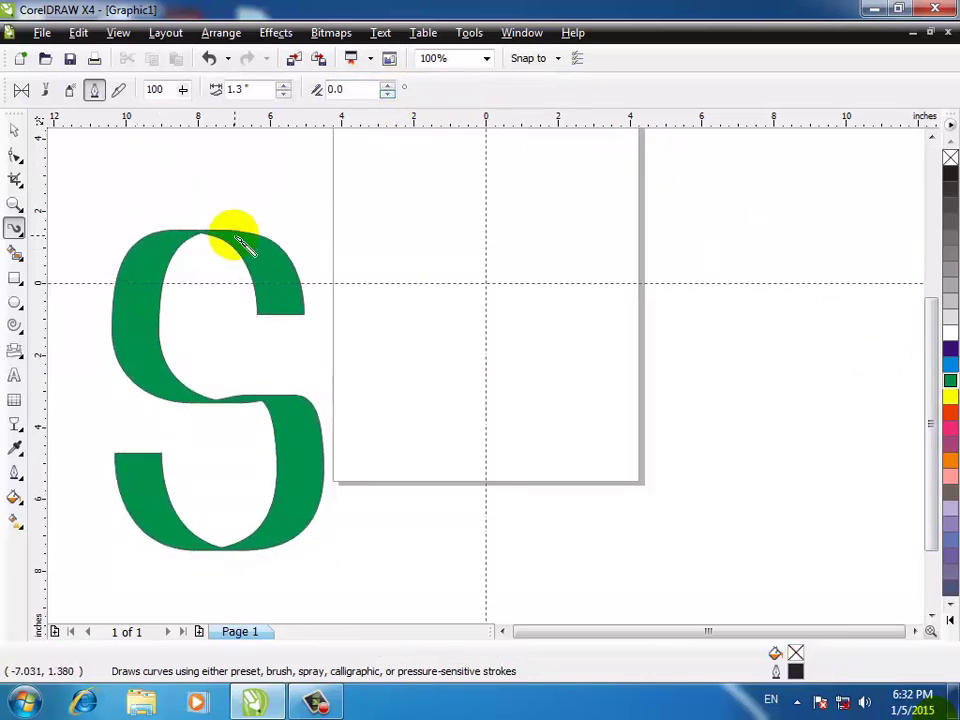
Draw an S-shaped pressure-mode stroke about 9 inches tall on the page and set its width to 0.75 inches
click(117, 92)
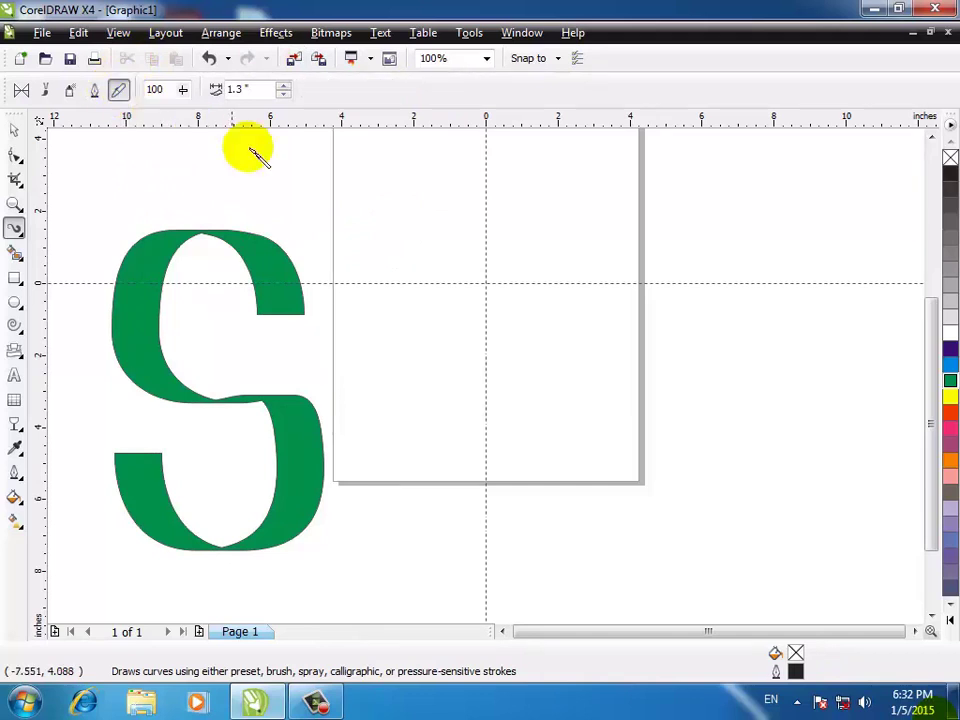
mouse_move(568, 253)
mouse_down()
mouse_move(507, 176)
mouse_move(446, 197)
mouse_move(449, 307)
mouse_move(568, 357)
mouse_move(579, 409)
mouse_move(551, 448)
mouse_move(459, 473)
mouse_move(438, 418)
mouse_up()
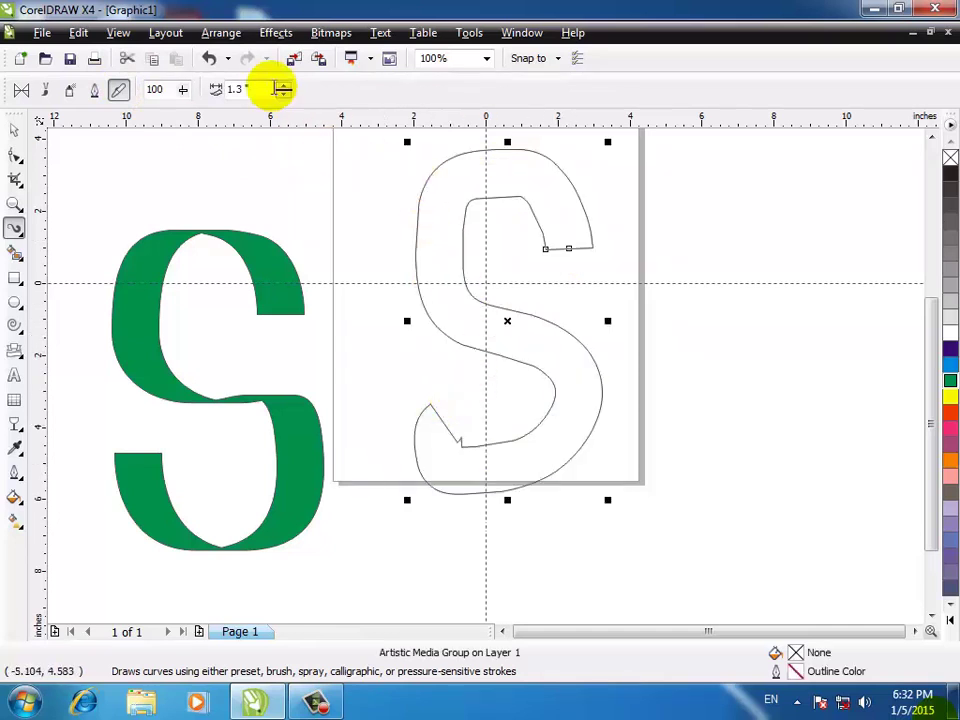
click(282, 95)
click(282, 95)
click(282, 95)
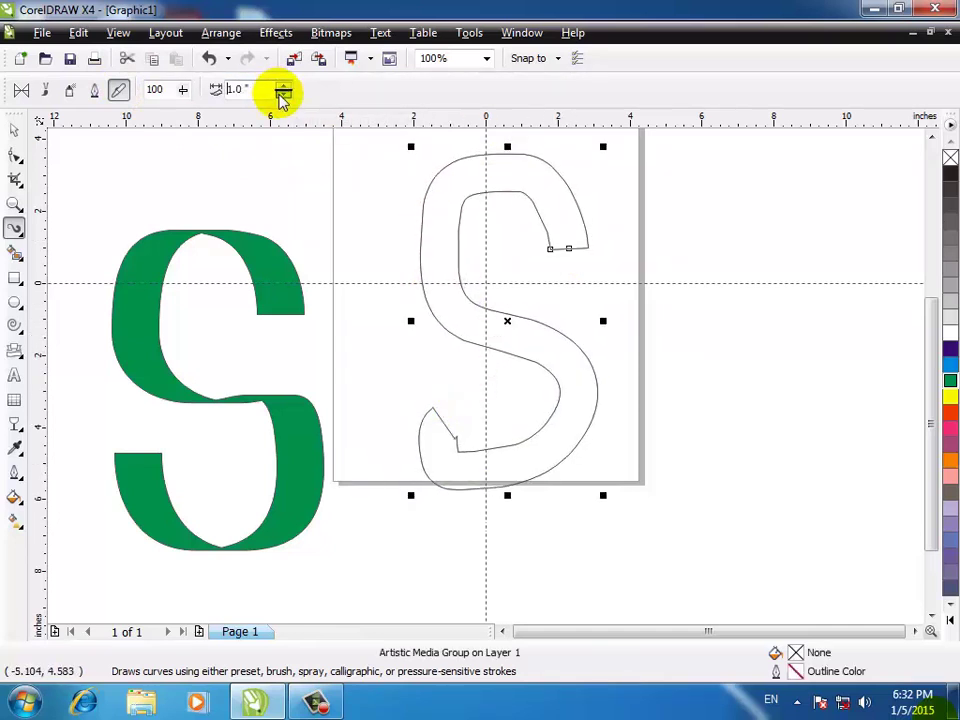
click(282, 95)
click(282, 95)
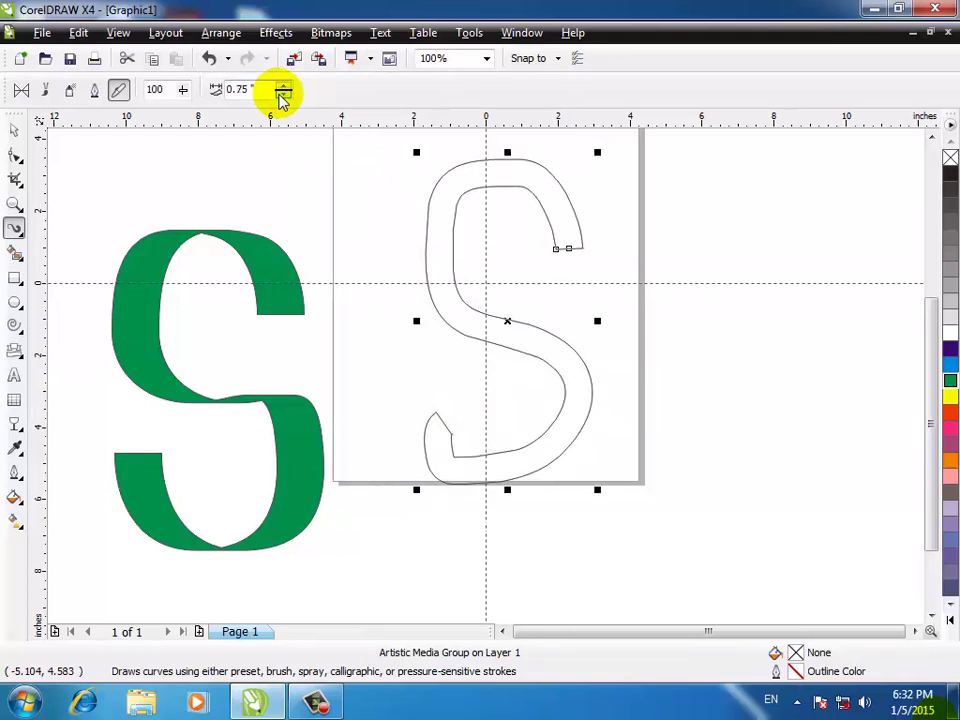
Delete both S-shaped strokes from the drawing
click(14, 131)
click(147, 183)
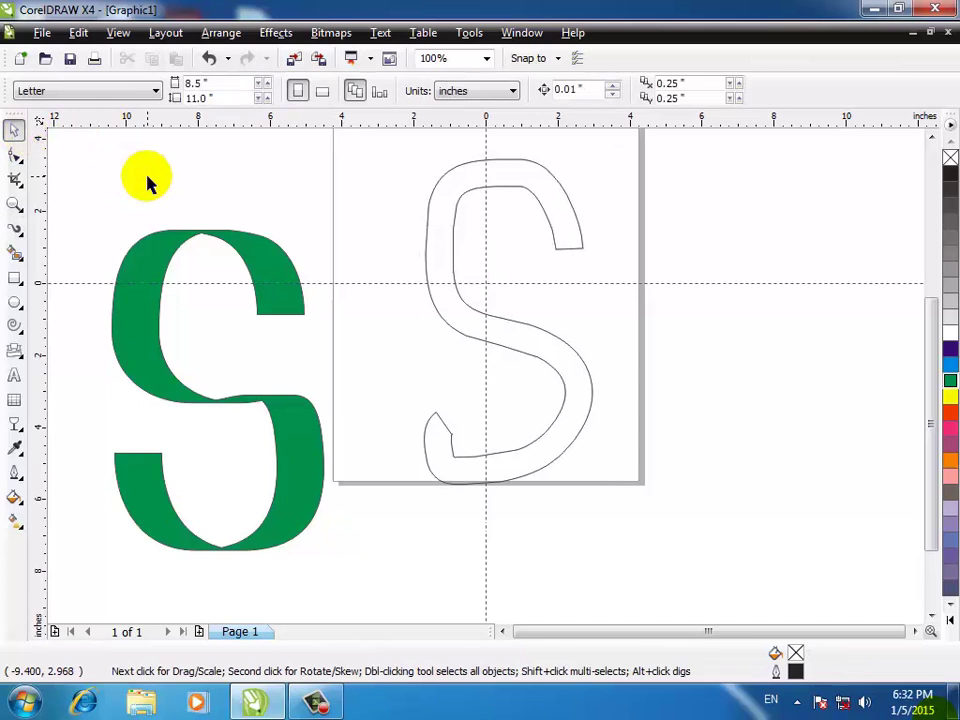
key(ctrl+a)
key(Delete)
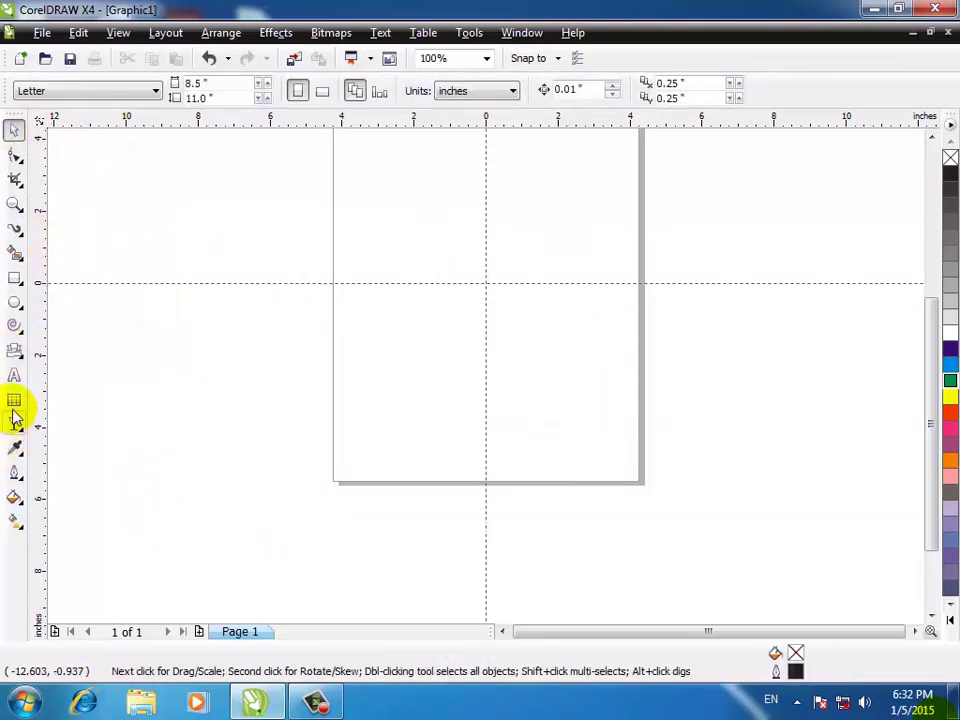
click(16, 231)
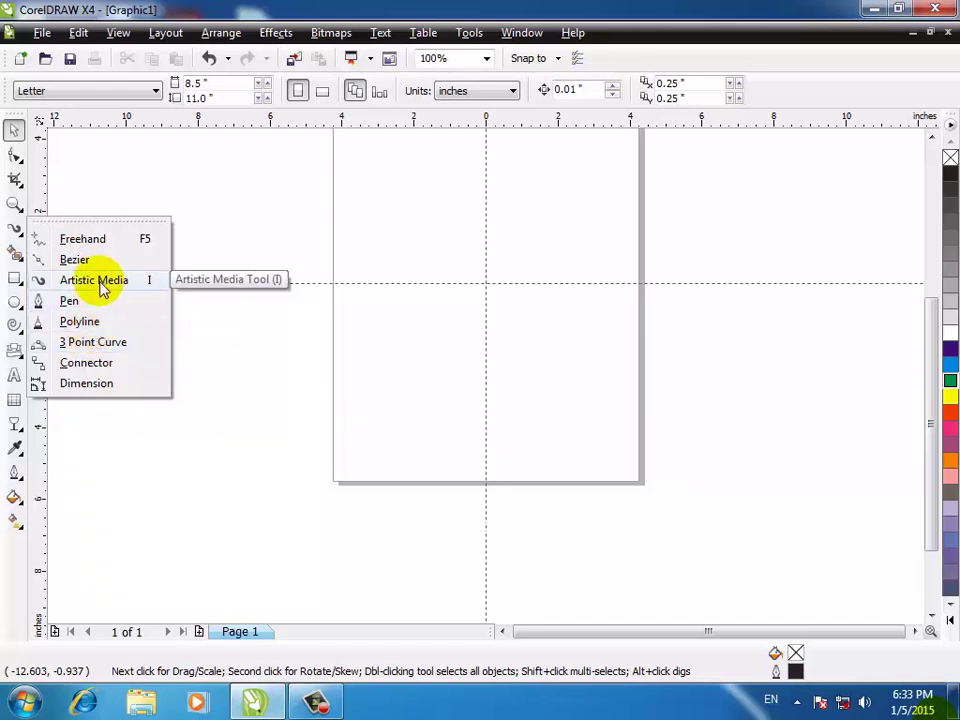
click(10, 130)
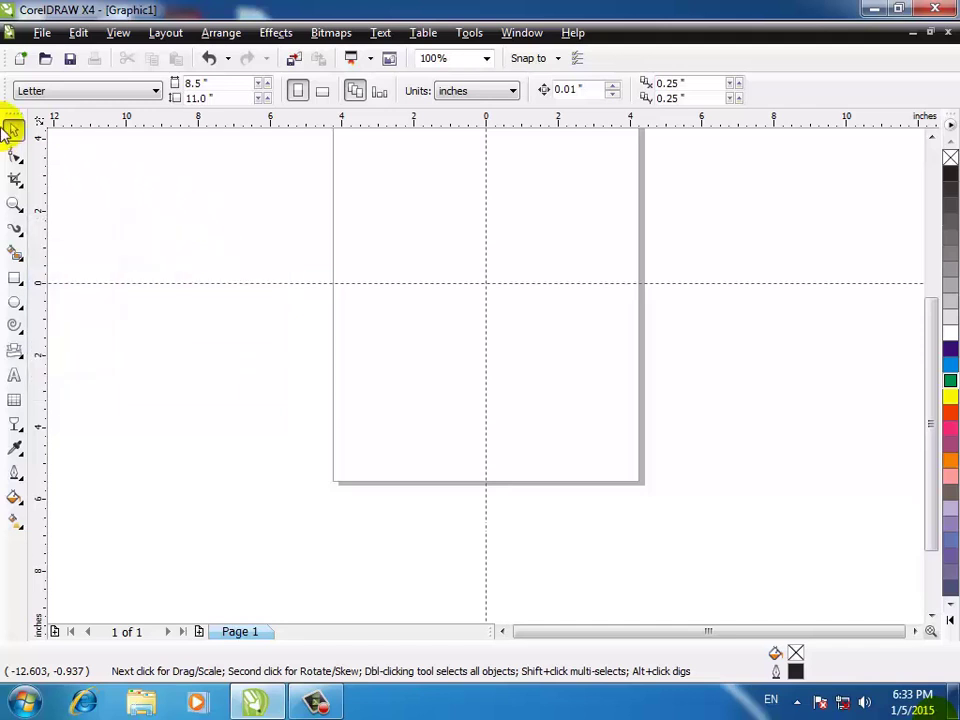
click(16, 156)
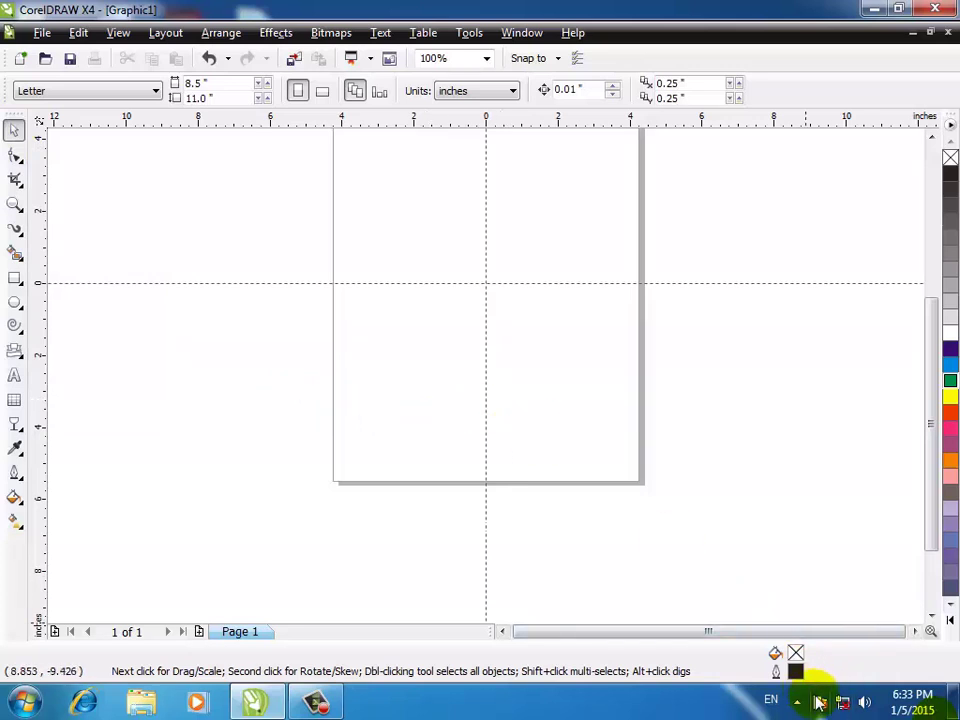
click(315, 702)
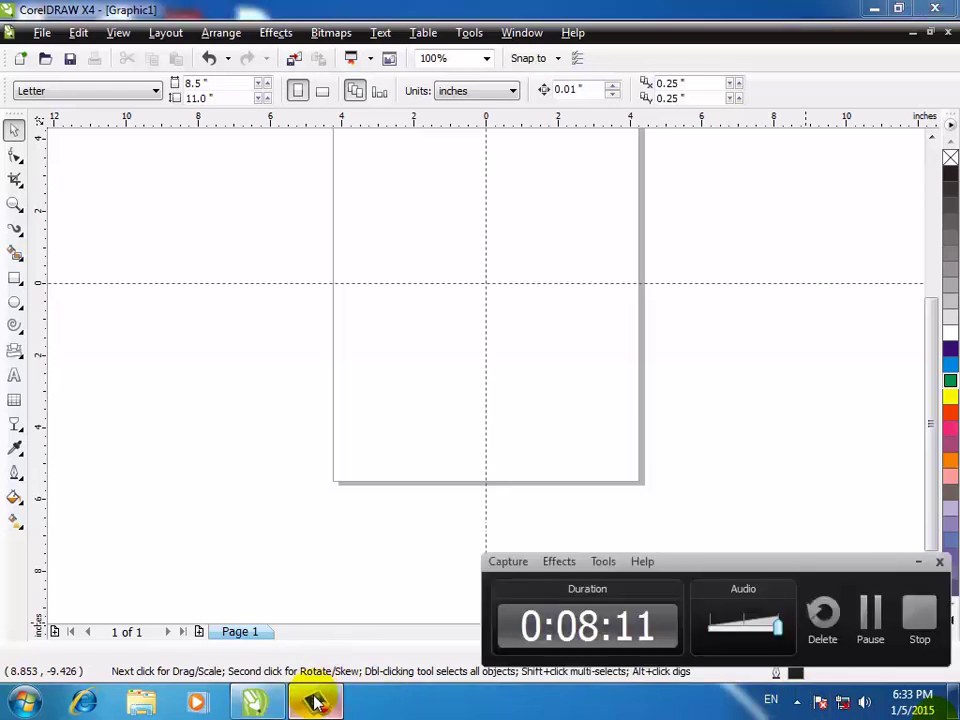
click(918, 563)
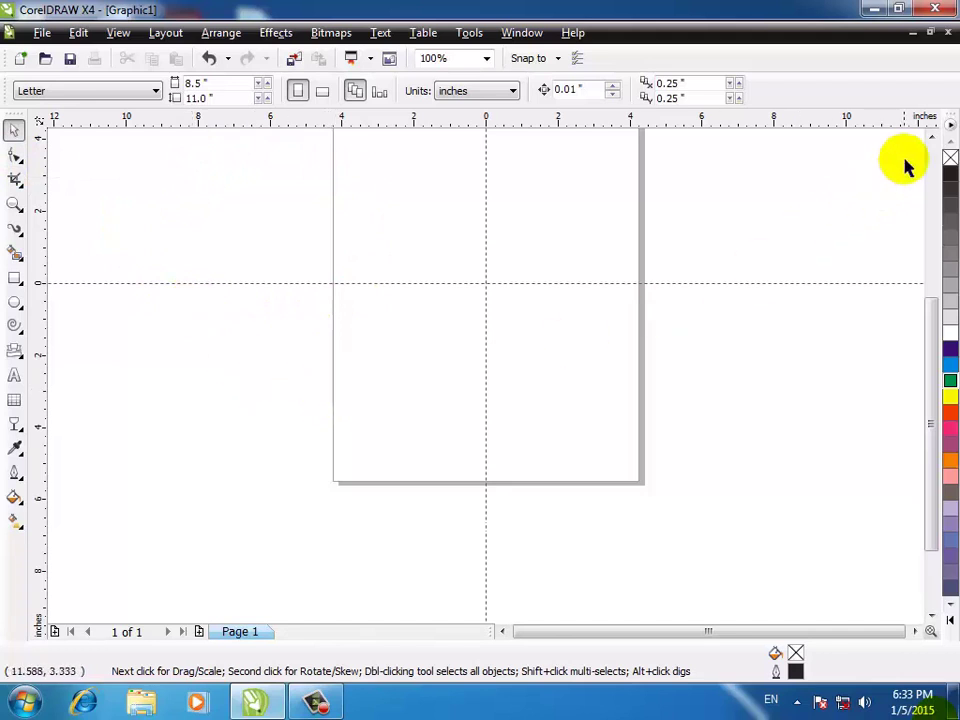
click(932, 138)
click(933, 140)
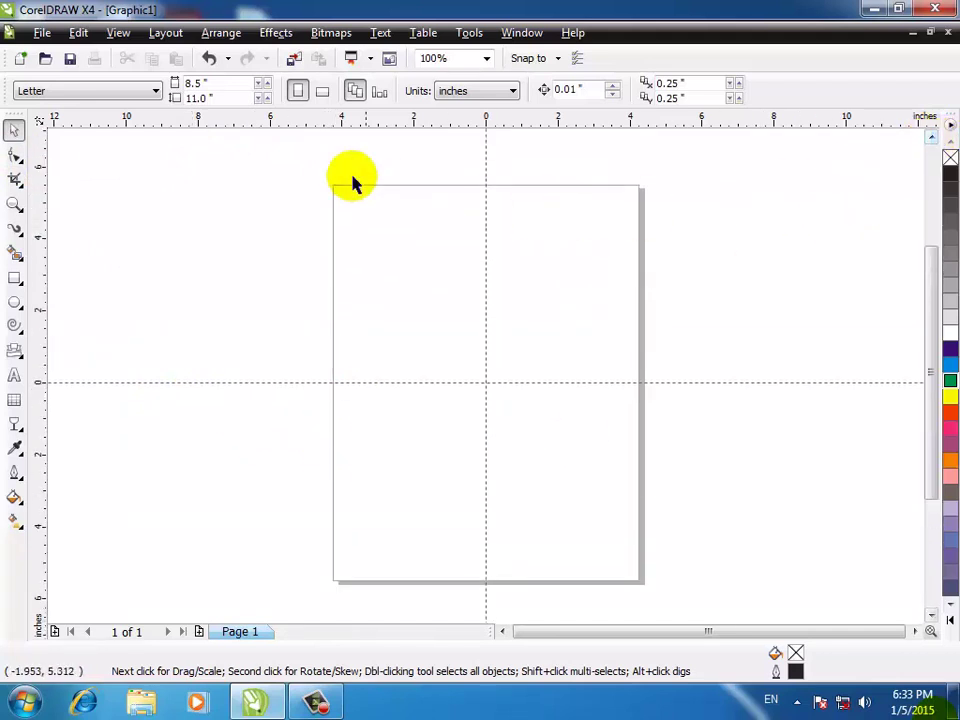